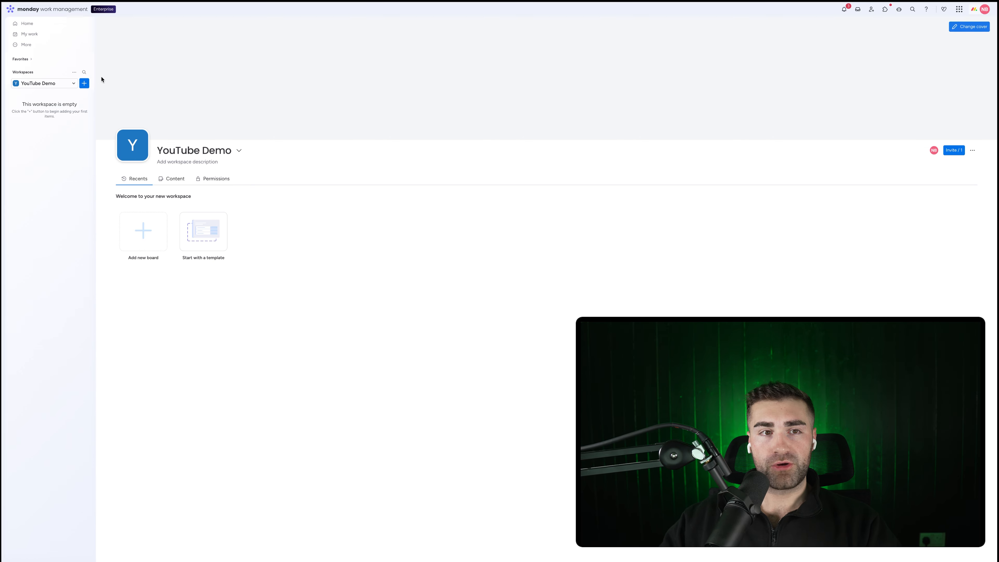
# - Add a new board named Tasks to the YouTube Demo workspace
pyautogui.click(81, 84)
pyautogui.click(107, 130)
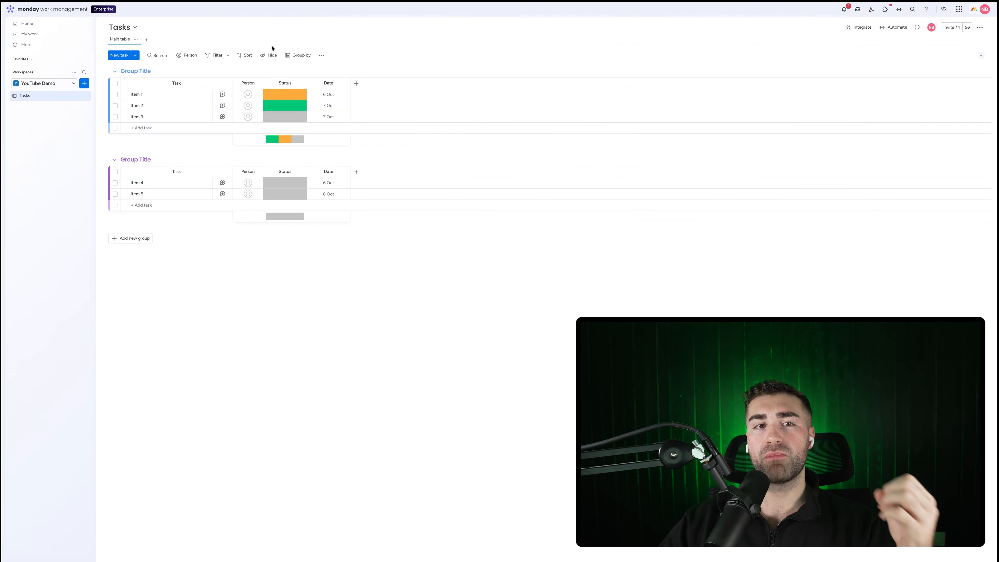
# - Rename the first group as "To Do Tasks" and the second group as "Done Tasks"
pyautogui.click(136, 69)
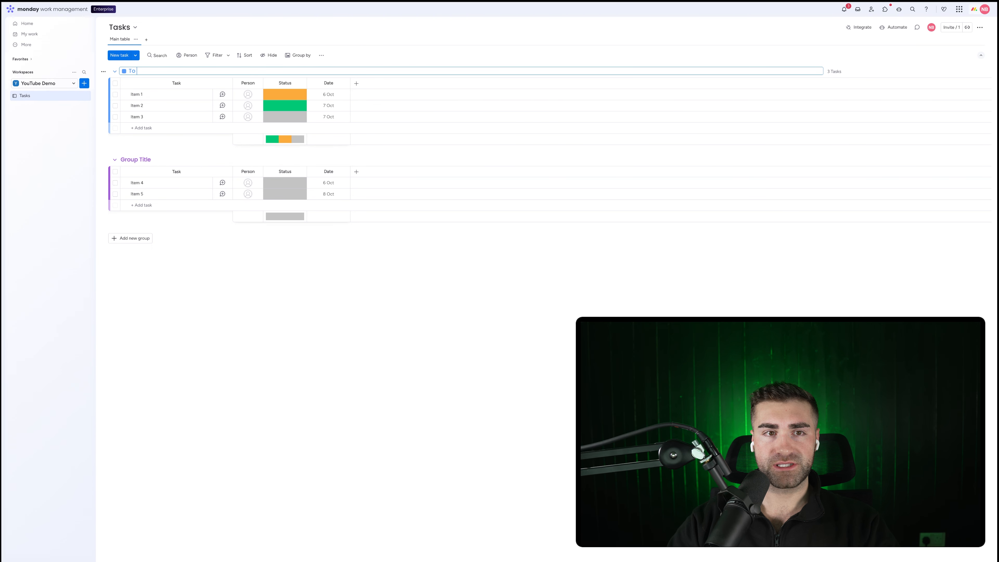
pyautogui.press('Return')
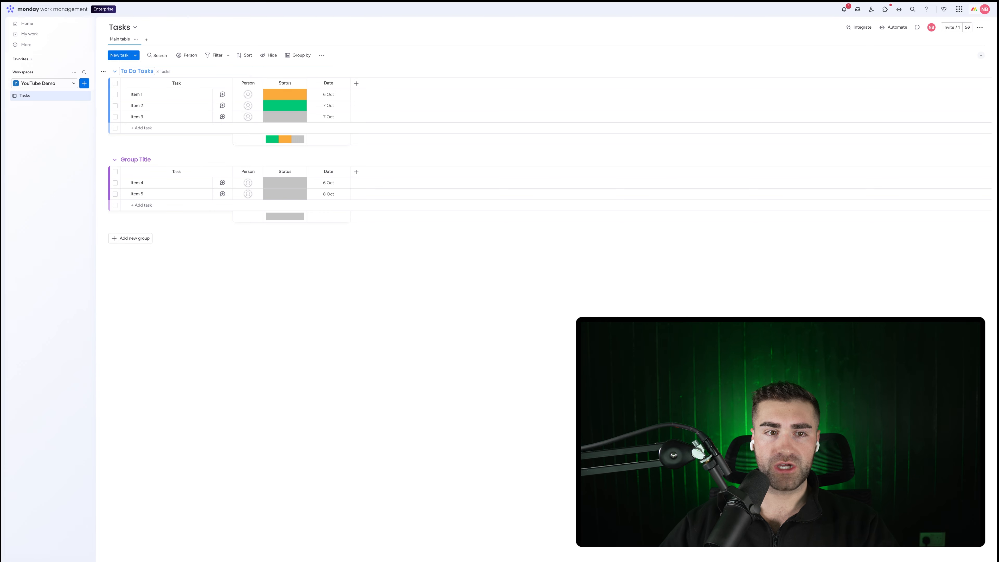
pyautogui.click(127, 162)
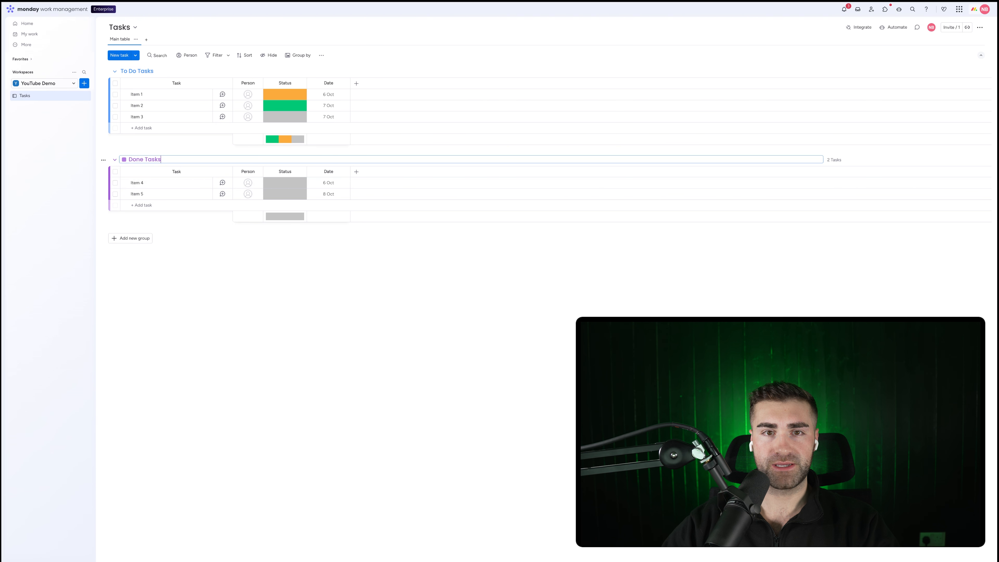
pyautogui.write('Done Tasks')
pyautogui.press('Return')
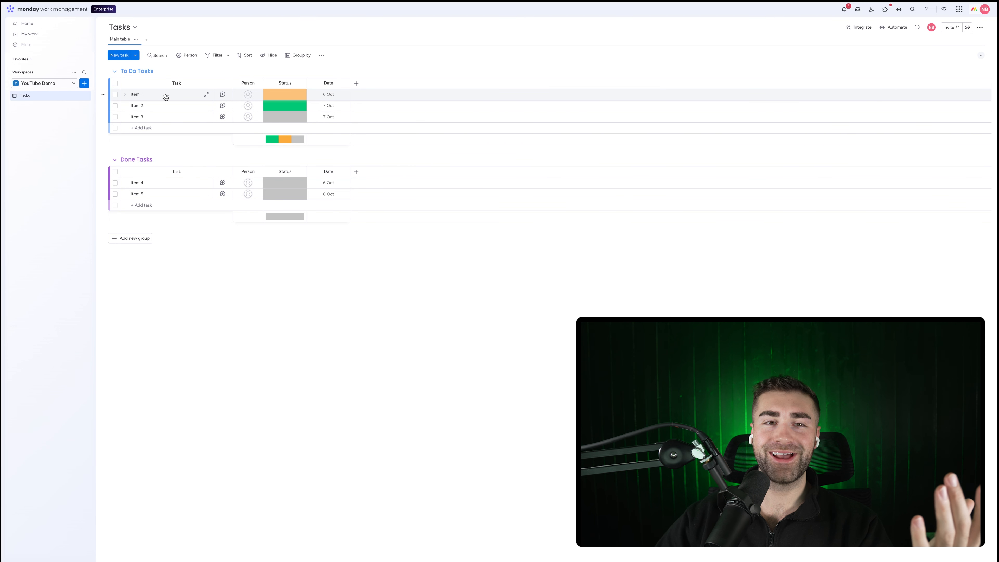
# - Assign a different person to each of Item 1, Item 2 and Item 3 in the To Do Tasks group
pyautogui.click(249, 96)
pyautogui.click(238, 136)
pyautogui.click(247, 105)
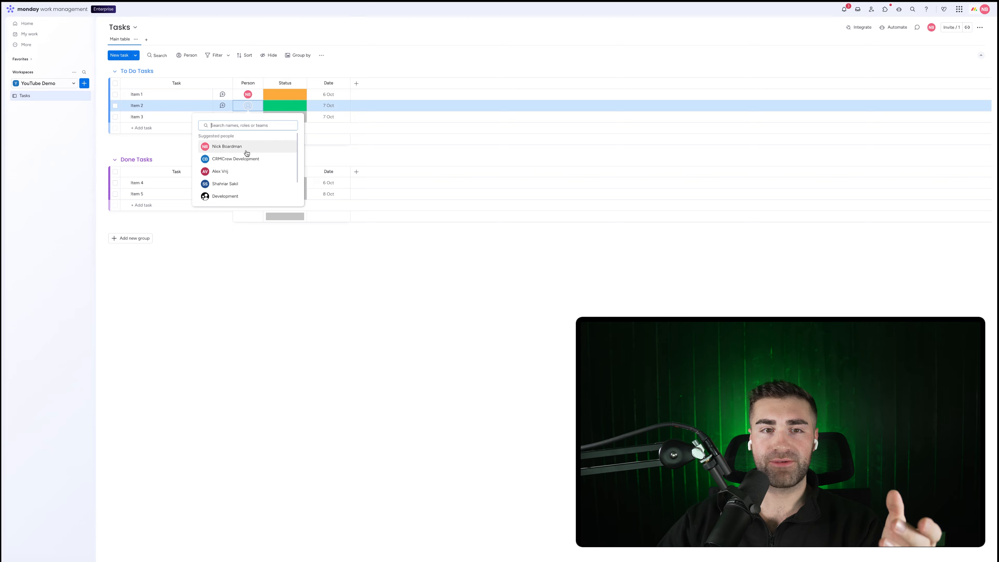
pyautogui.click(234, 172)
pyautogui.click(247, 116)
pyautogui.press('Escape')
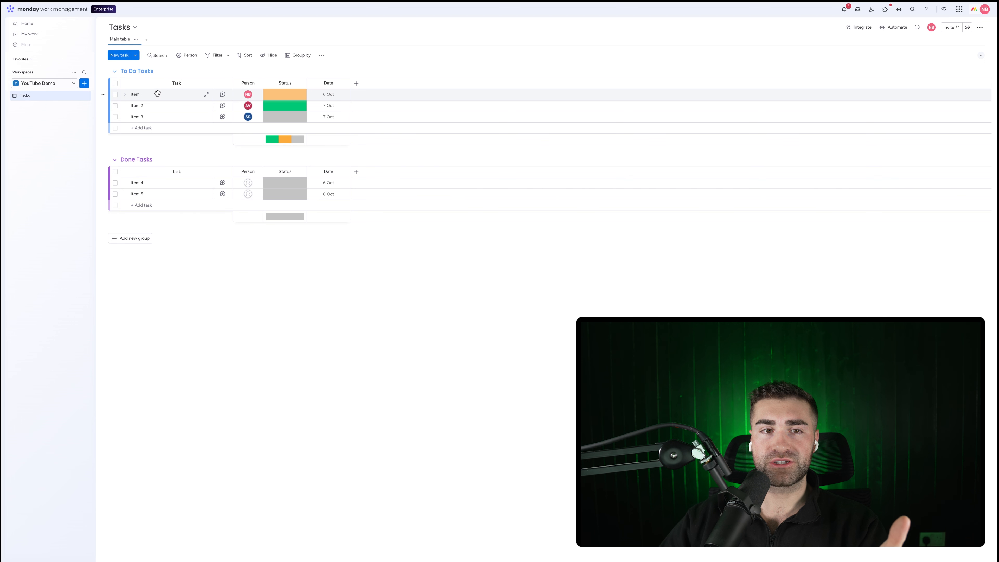
# - Replace Item 2's assignee with the person who is assigned to Item 1
pyautogui.click(240, 105)
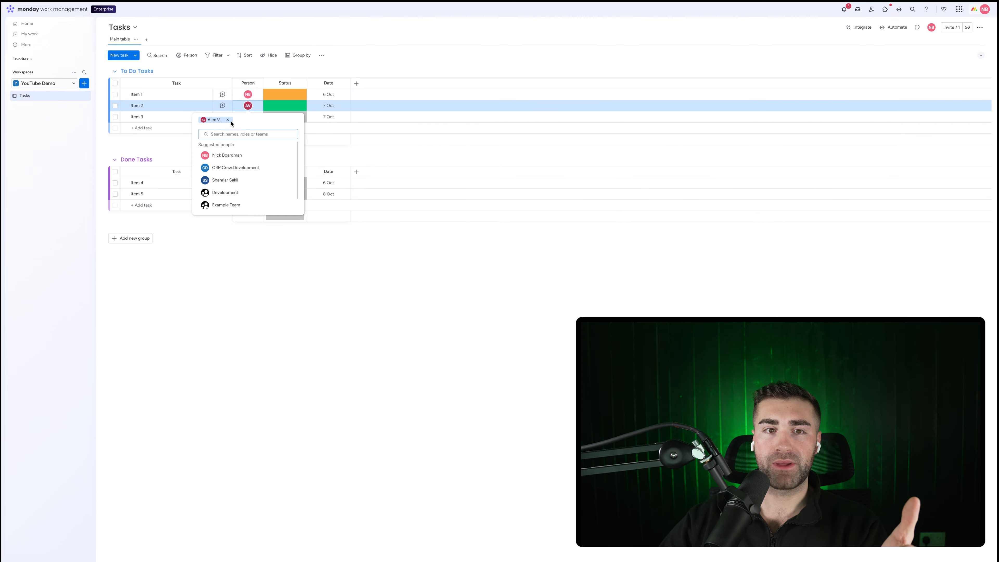
pyautogui.click(230, 122)
pyautogui.click(222, 145)
pyautogui.click(247, 117)
pyautogui.click(225, 195)
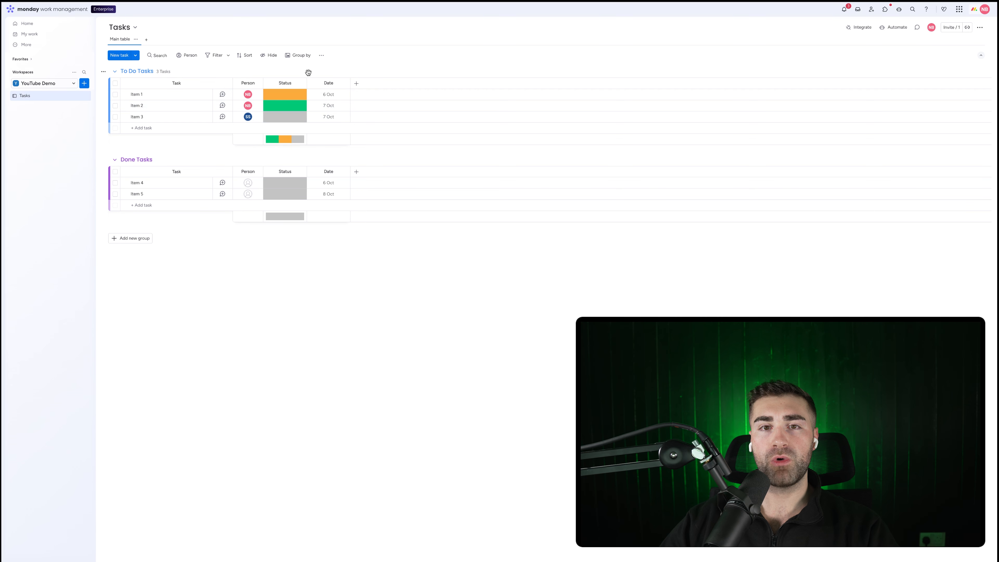
# - Add a Numbers column named Effort to the Tasks board
pyautogui.click(354, 84)
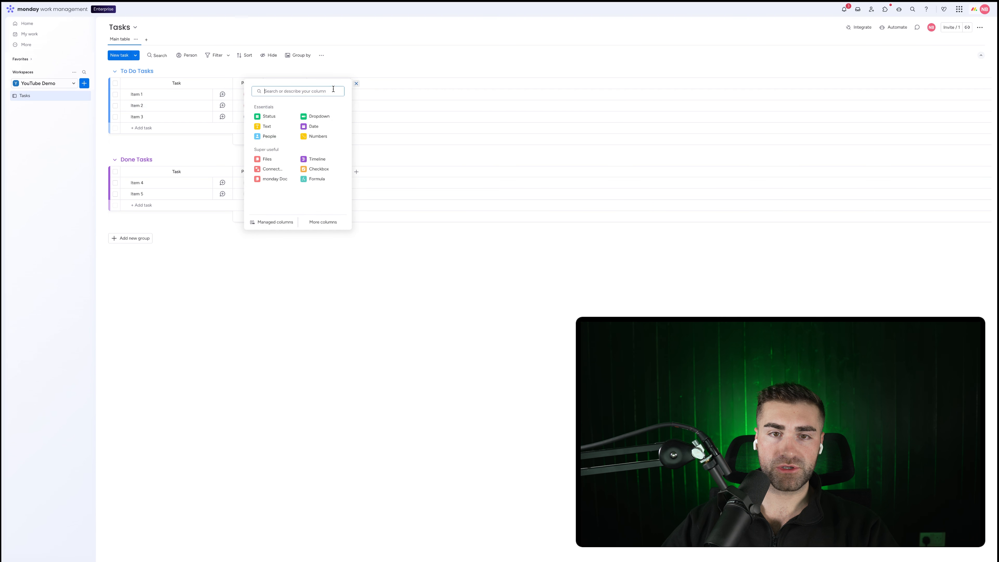
pyautogui.click(313, 137)
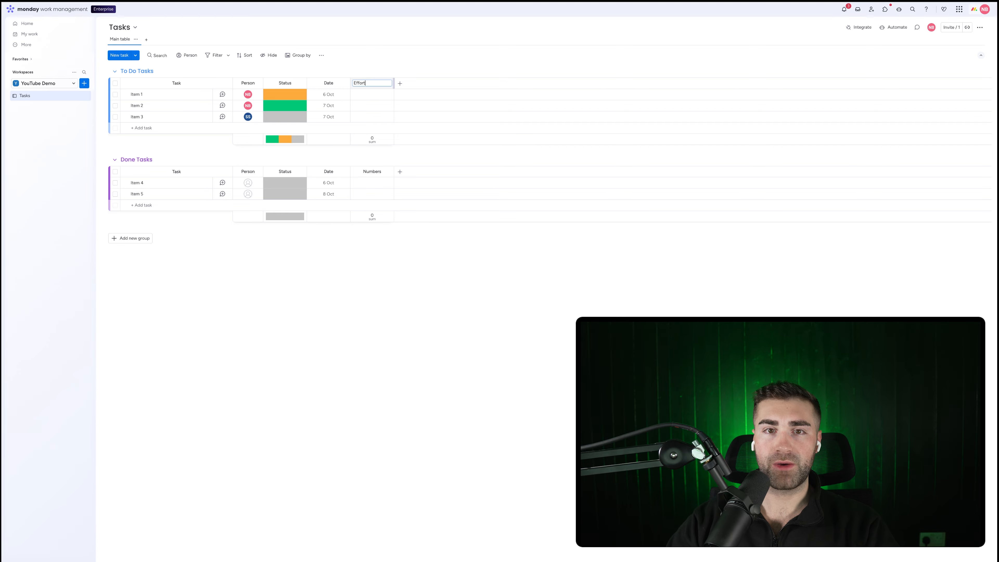
pyautogui.write('Effort')
pyautogui.press('Return')
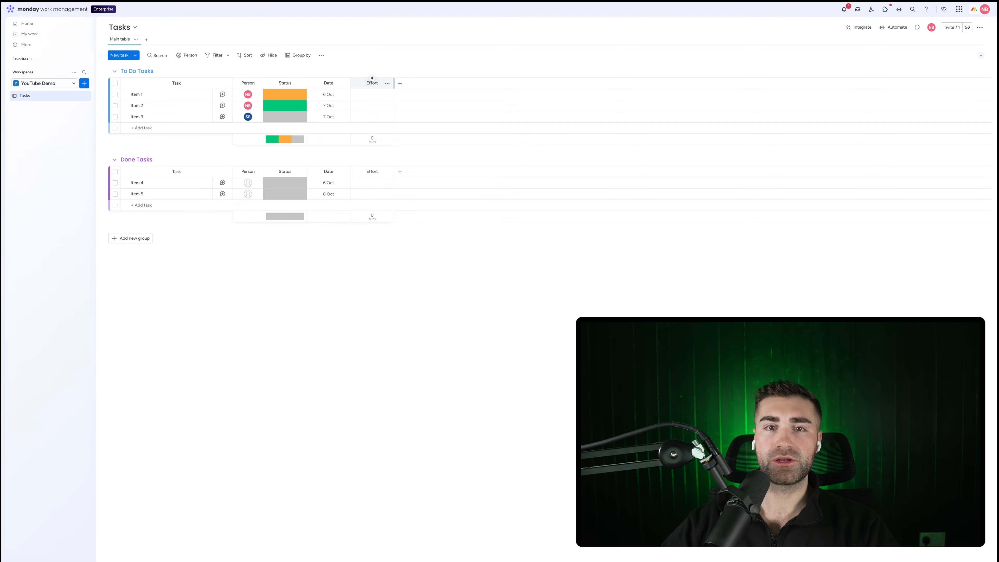
# - Hide the column summary of the Effort column
pyautogui.click(386, 84)
pyautogui.moveTo(419, 103)
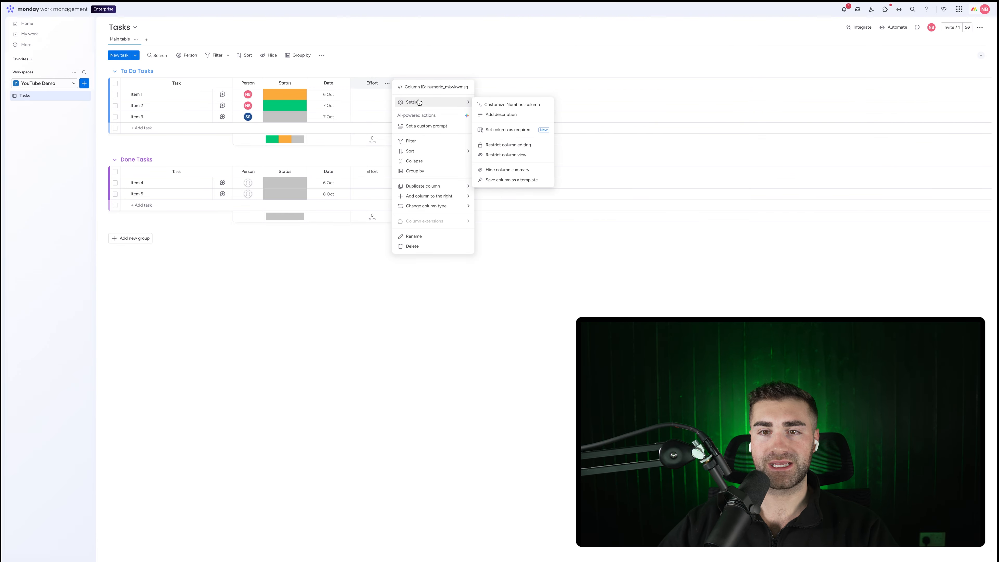
pyautogui.click(505, 170)
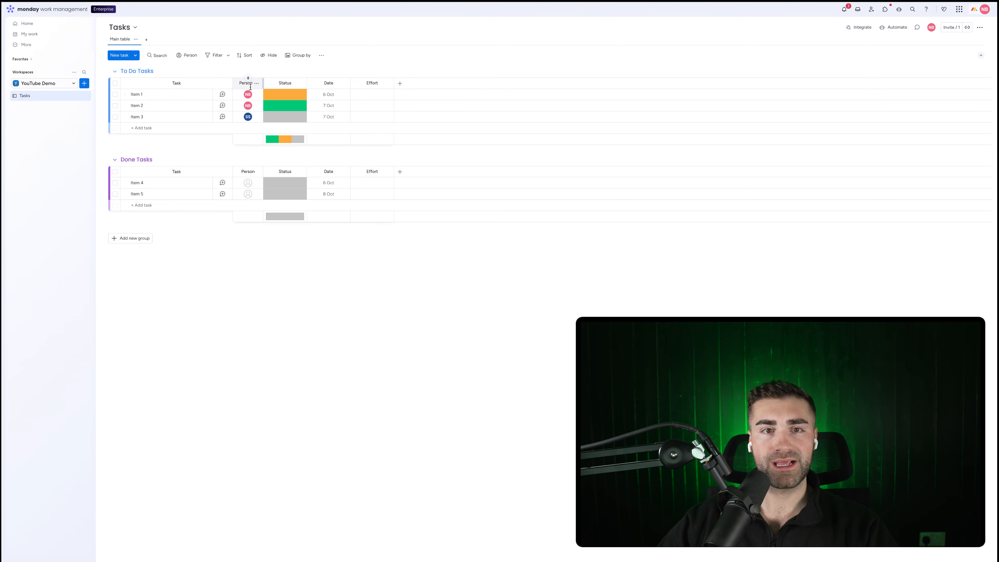
# - Set the Effort values to 1 for Item 1, 2 for Item 2 and 5 for Item 3
pyautogui.click(370, 95)
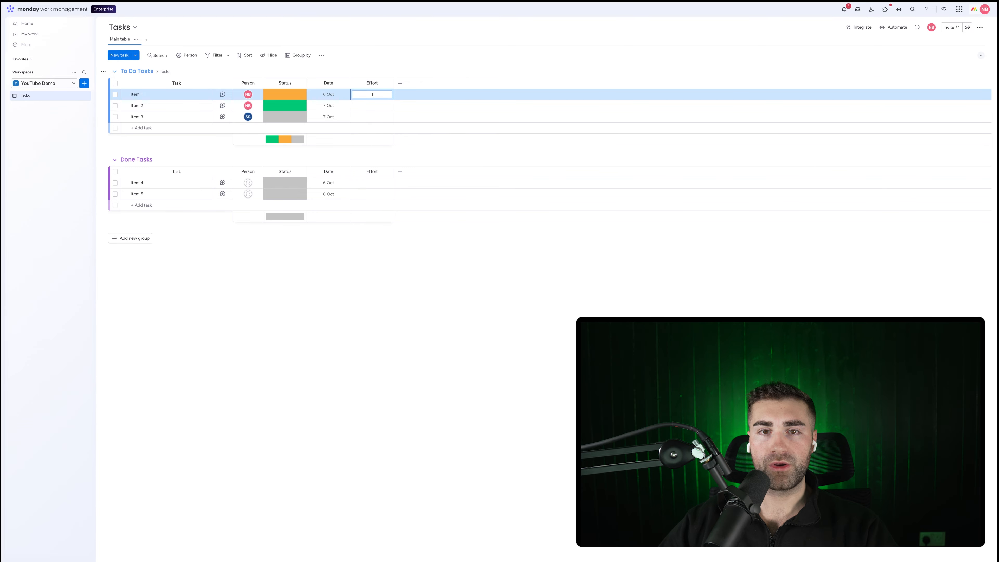
pyautogui.write('1')
pyautogui.press('Return')
pyautogui.click(371, 105)
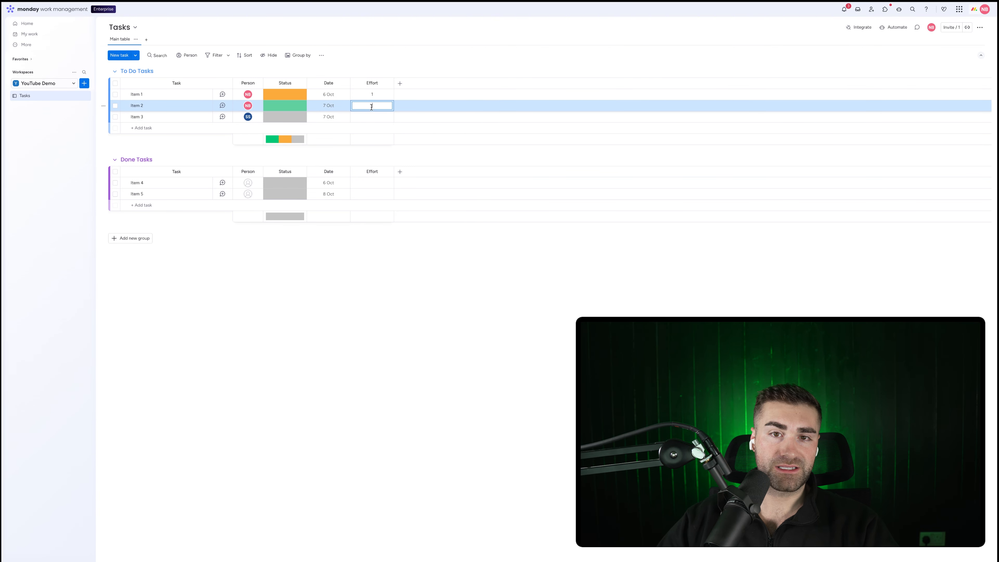
pyautogui.write('2')
pyautogui.press('Return')
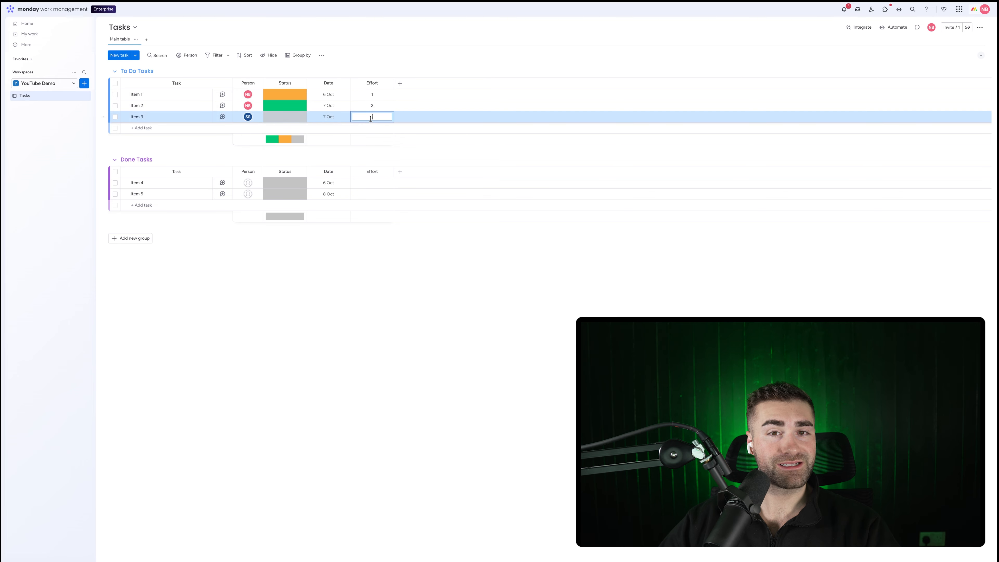
pyautogui.click(370, 118)
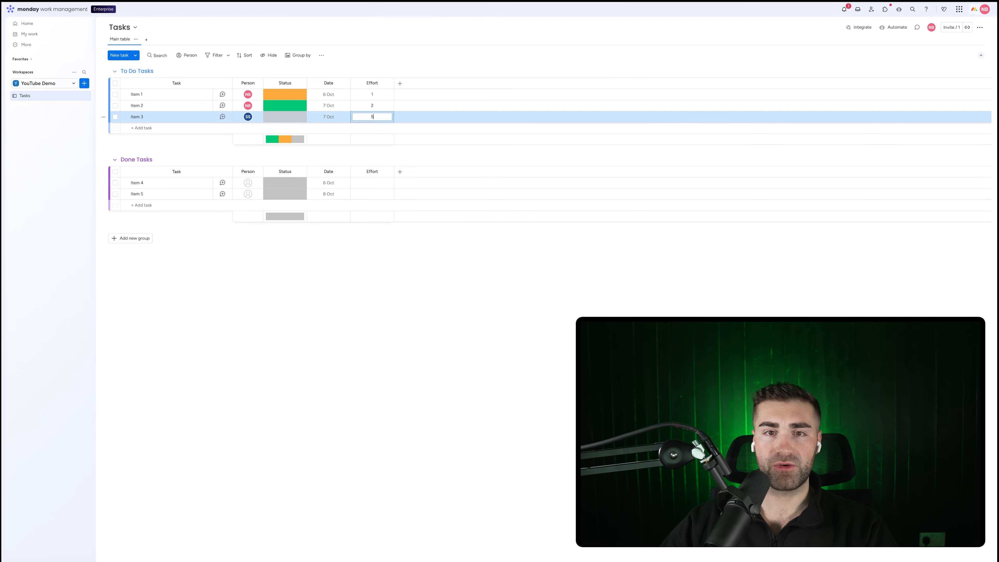
pyautogui.write('5')
pyautogui.press('Return')
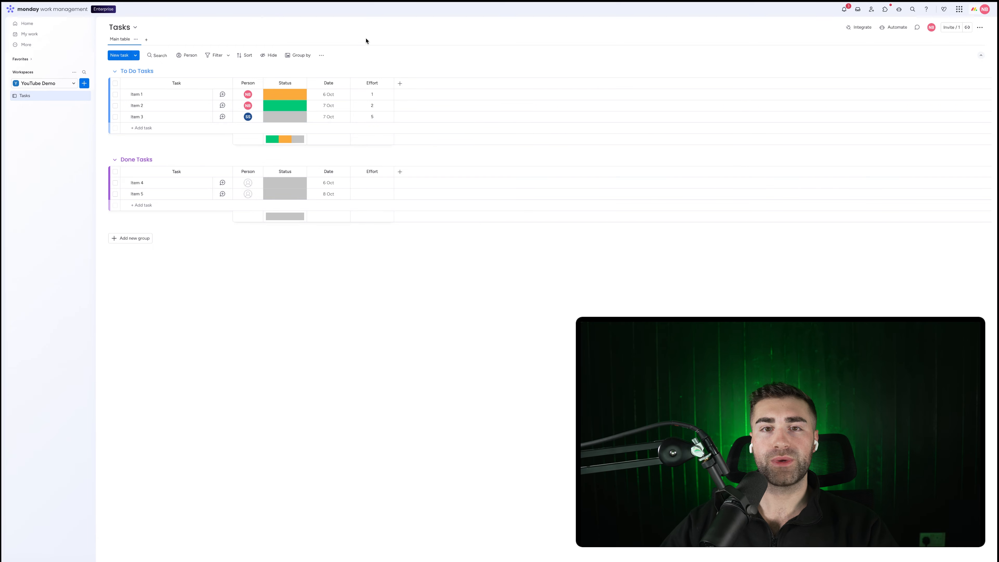
# - Rename the Effort column as Effort (Days), and replace the unit in its name with Hours
pyautogui.click(380, 83)
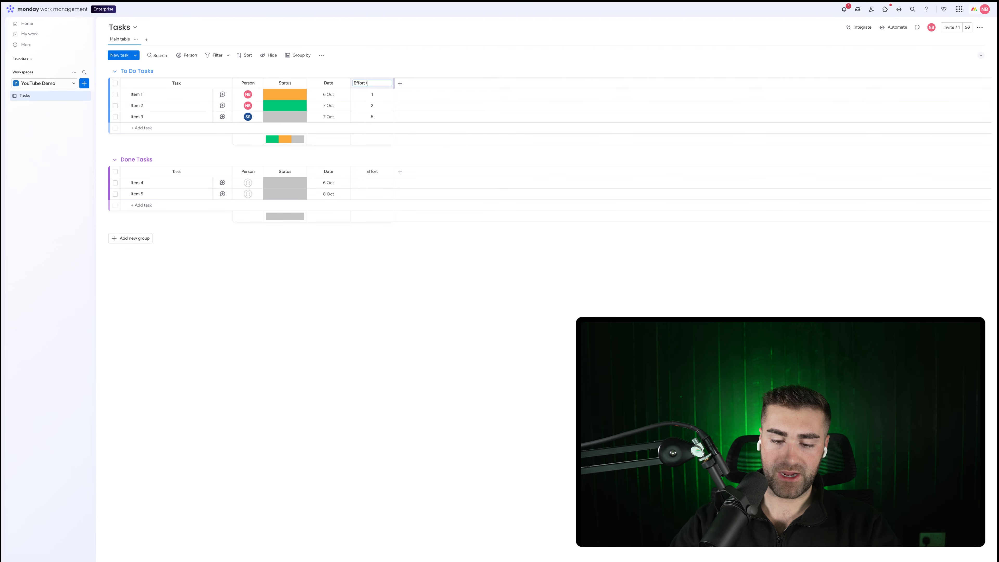
pyautogui.press('Return')
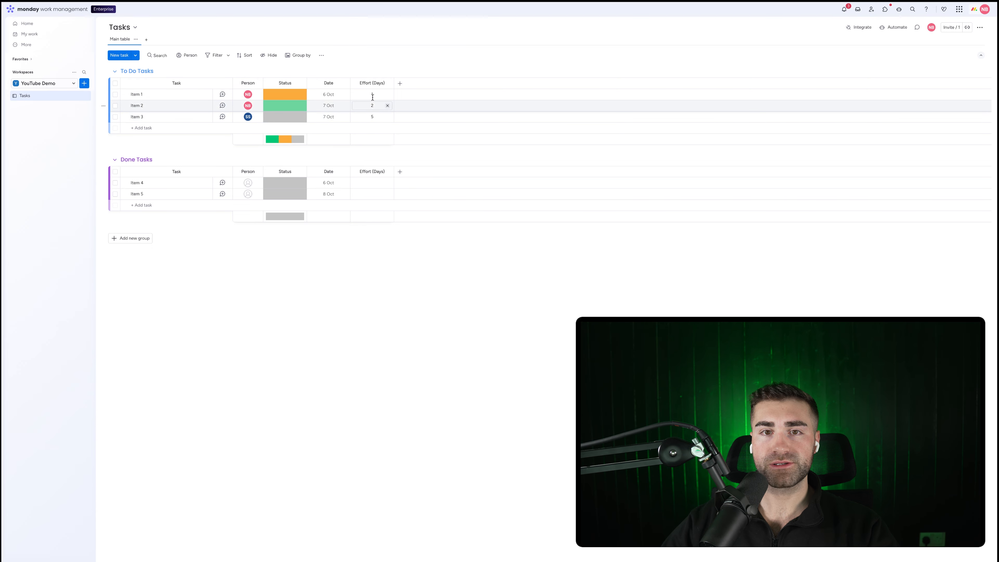
pyautogui.doubleClick(373, 83)
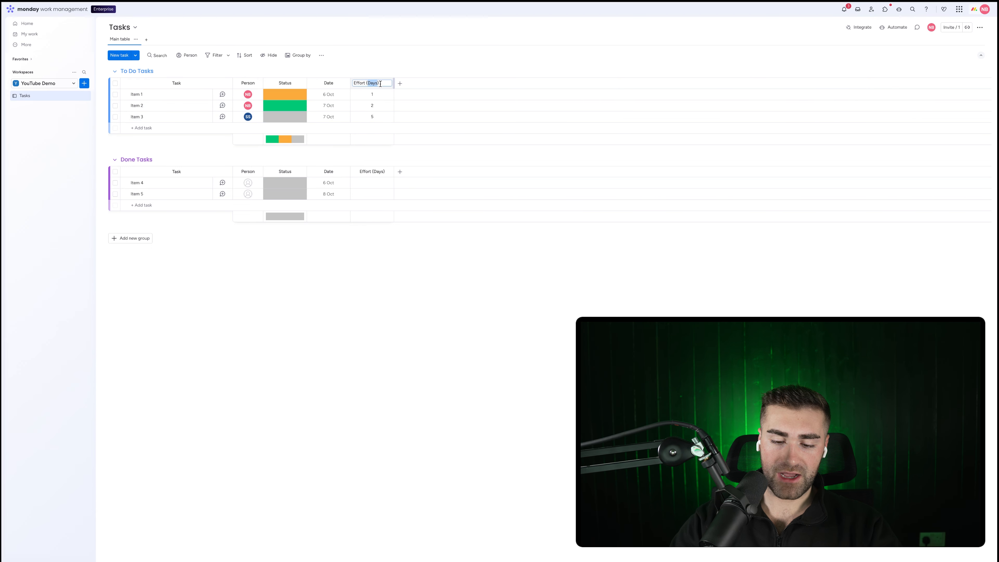
pyautogui.write('Hours')
pyautogui.press('Return')
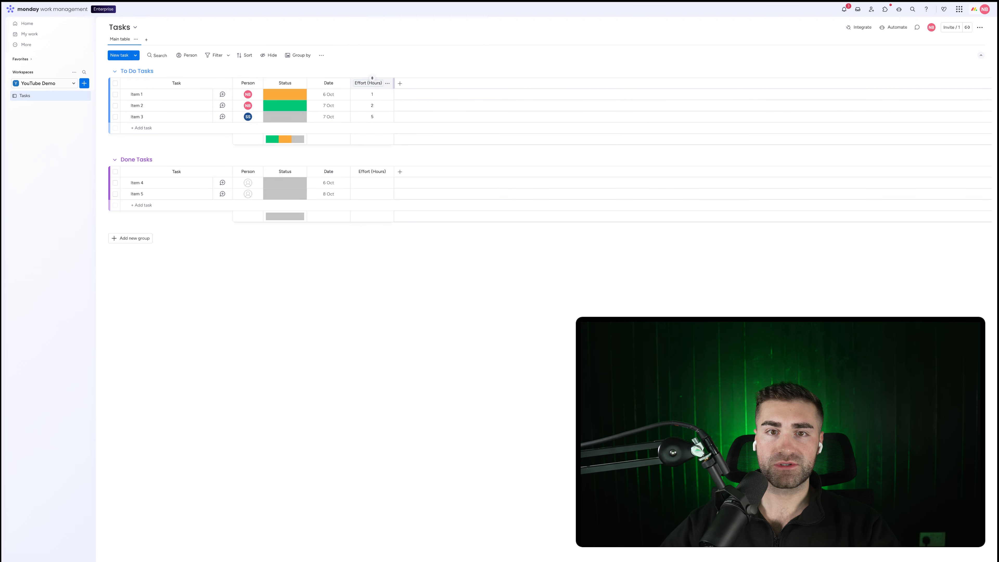
# - Set the Effort (Hours) values to 5 for Item 1, 12 for Item 2 and 30 for Item 3
pyautogui.click(376, 94)
pyautogui.write('5')
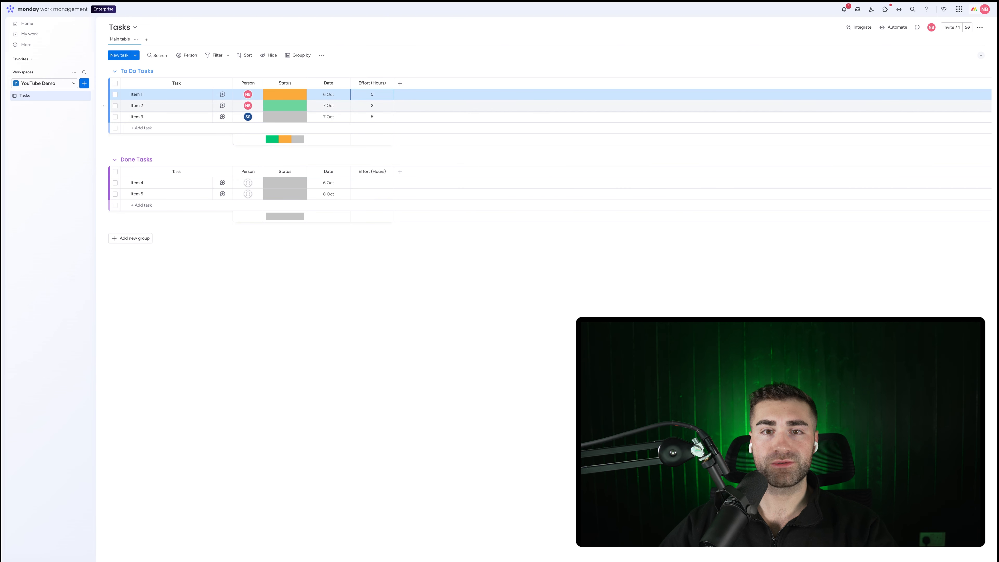
pyautogui.click(376, 105)
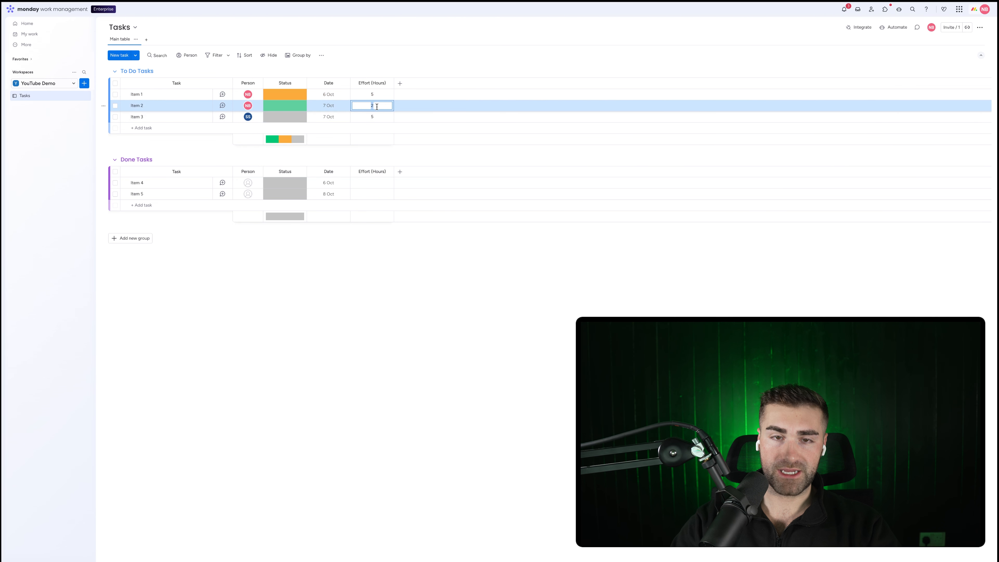
pyautogui.write('12')
pyautogui.press('Return')
pyautogui.click(372, 118)
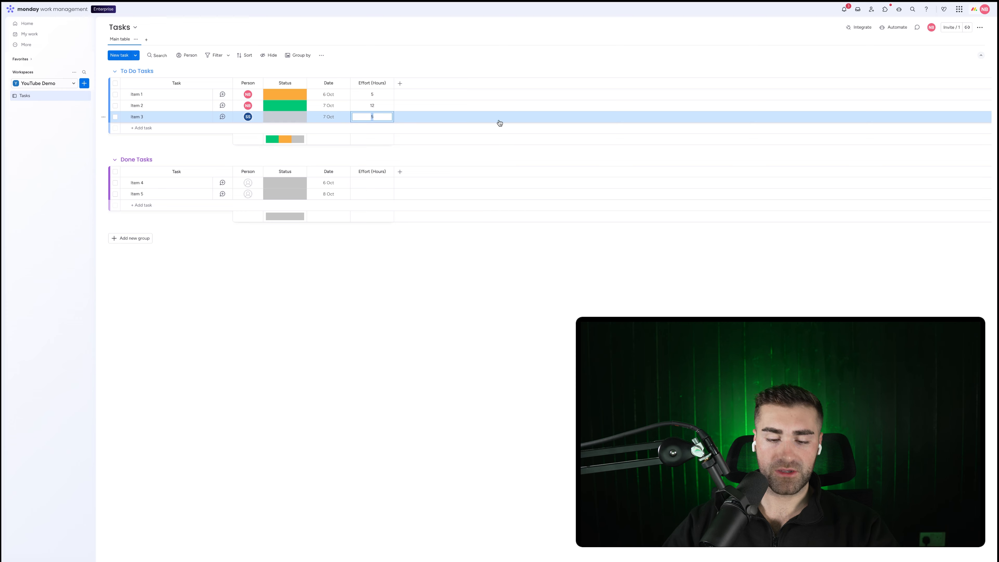
pyautogui.write('30')
pyautogui.press('Return')
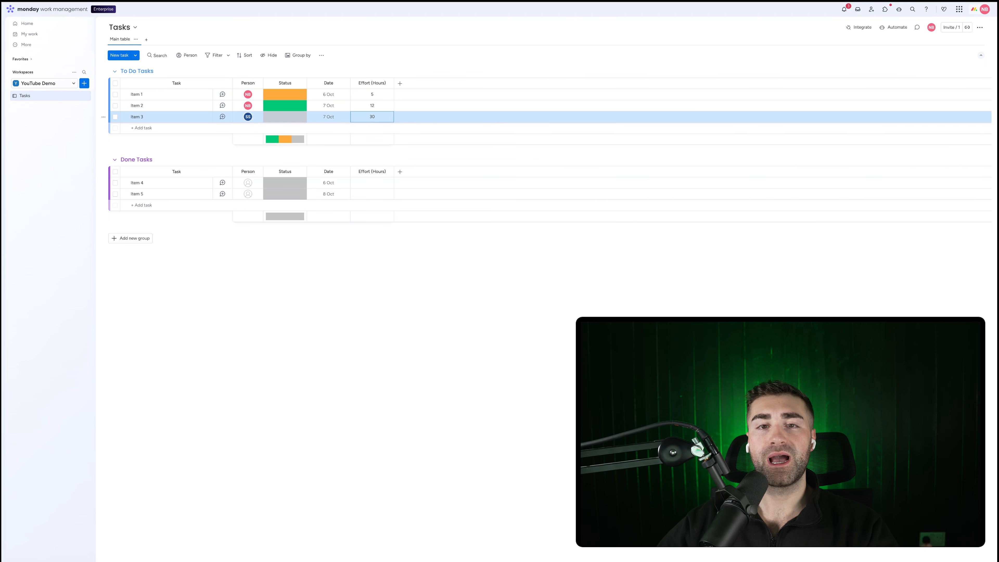
pyautogui.click(413, 63)
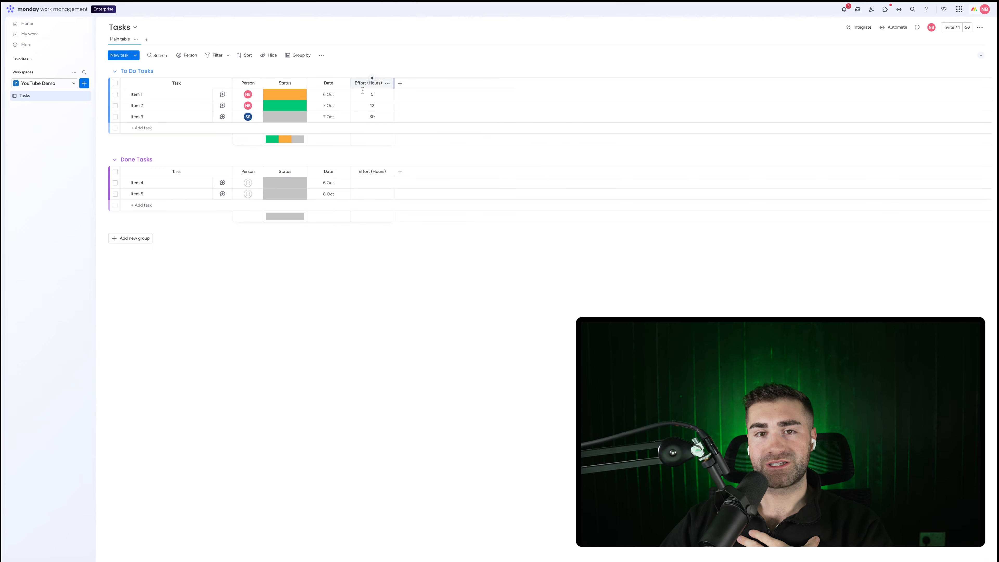
# - Rename the effort column as Effort (Days), and set its values to 1 for Item 1, 0.5 for Item 2 and 0.2 for Item 3
pyautogui.doubleClick(369, 83)
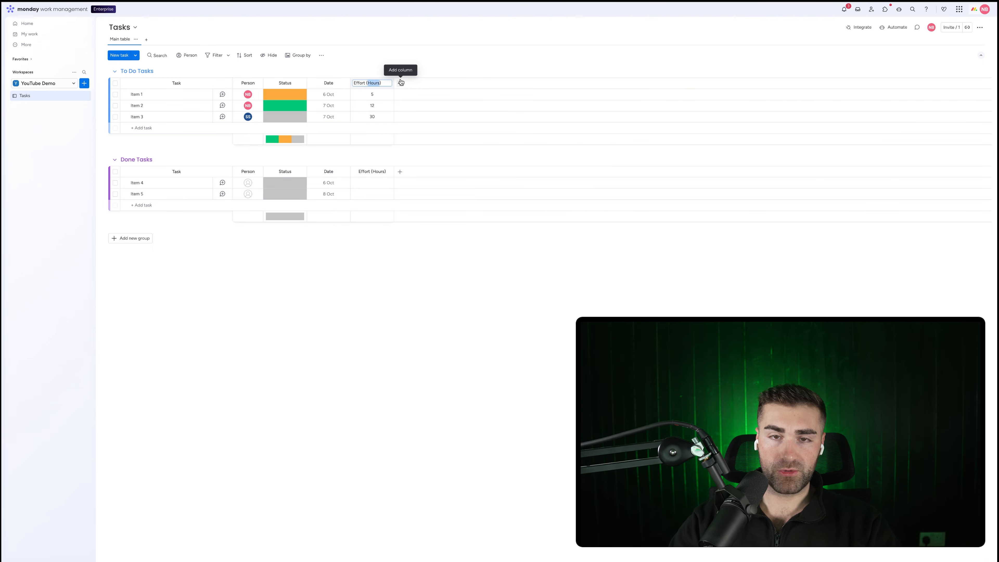
pyautogui.press('Return')
pyautogui.click(372, 94)
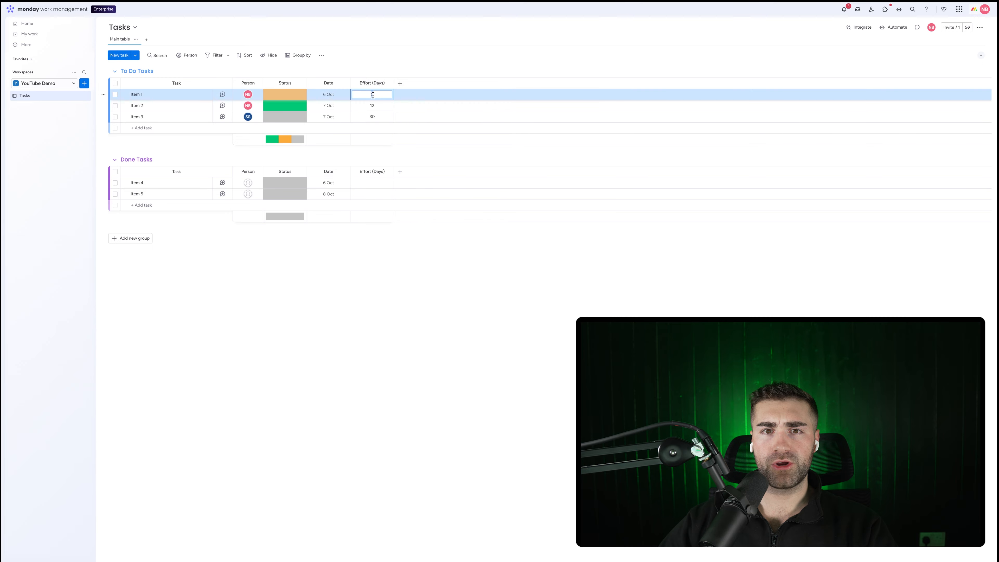
pyautogui.write('1')
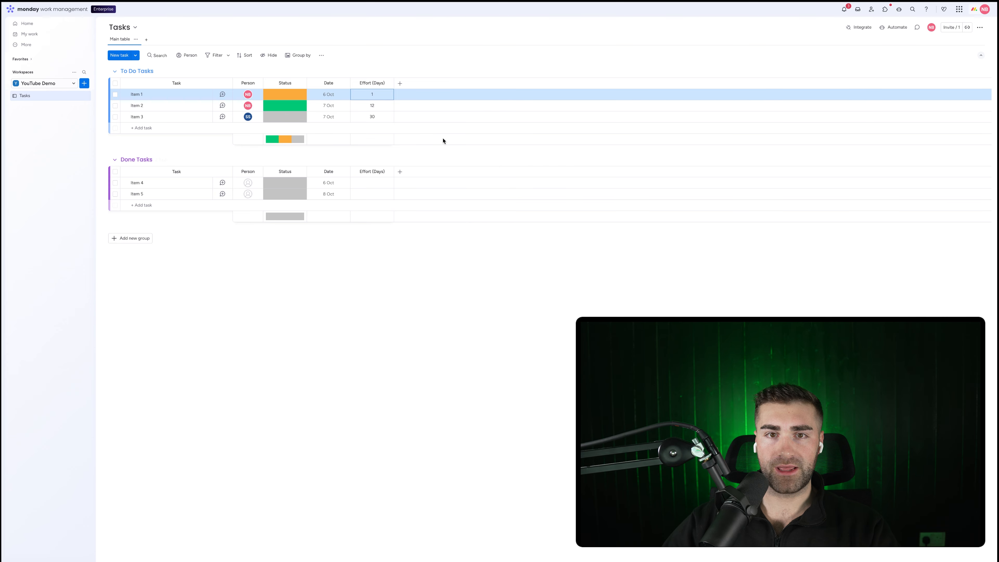
pyautogui.click(381, 105)
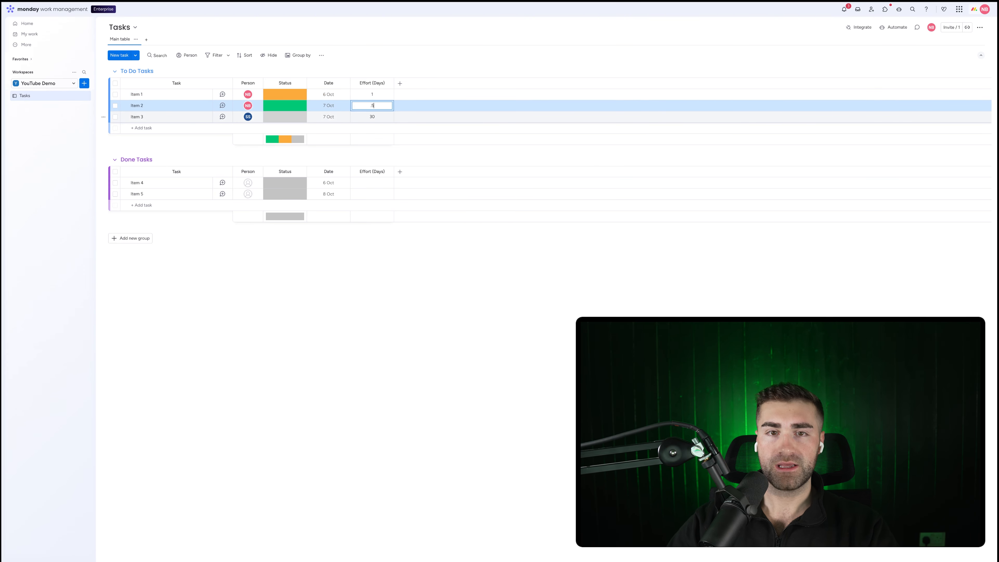
pyautogui.press('Return')
pyautogui.click(384, 117)
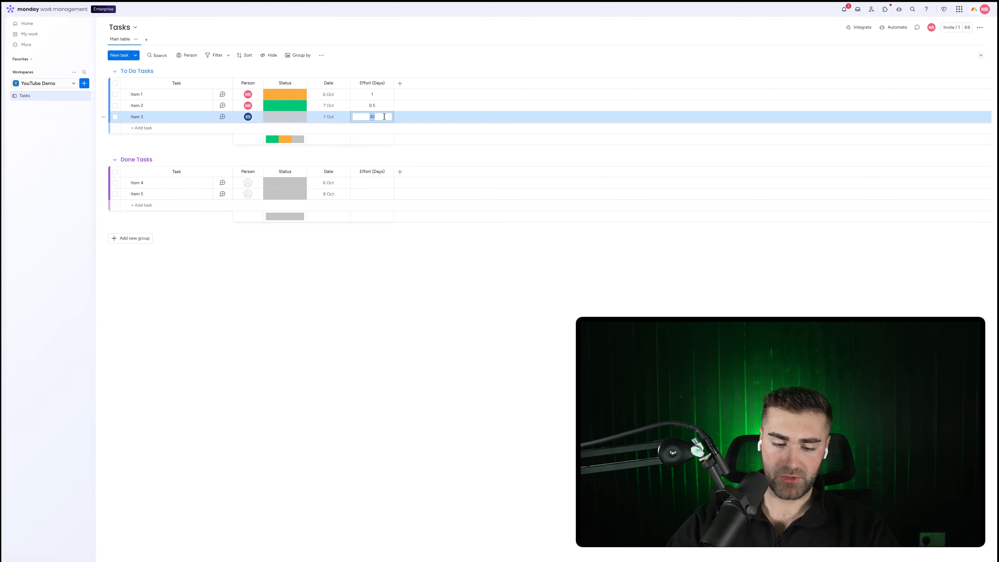
pyautogui.write('0.2')
pyautogui.press('Return')
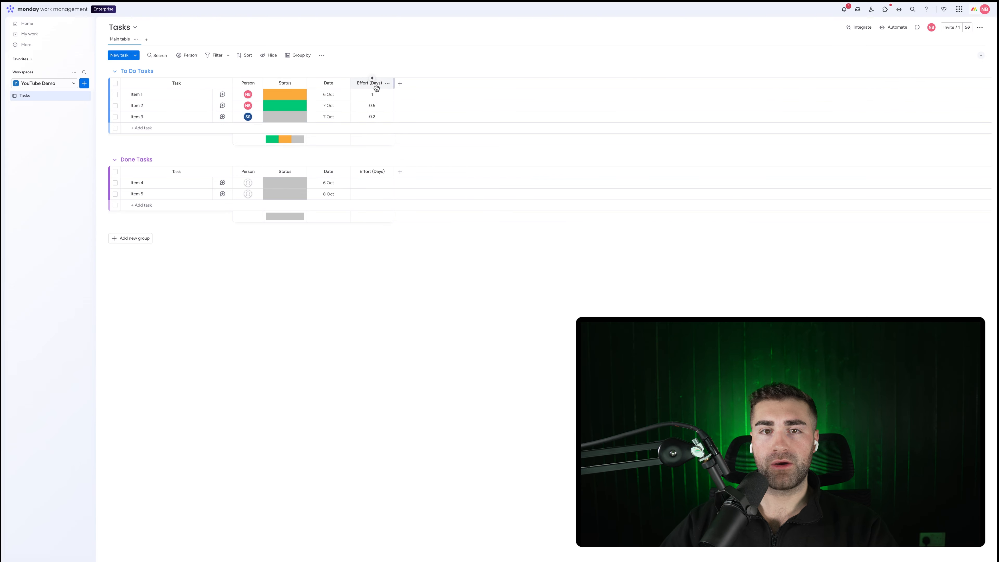
# - Set the Effort (Days) value of Item 1 to 5
pyautogui.click(376, 93)
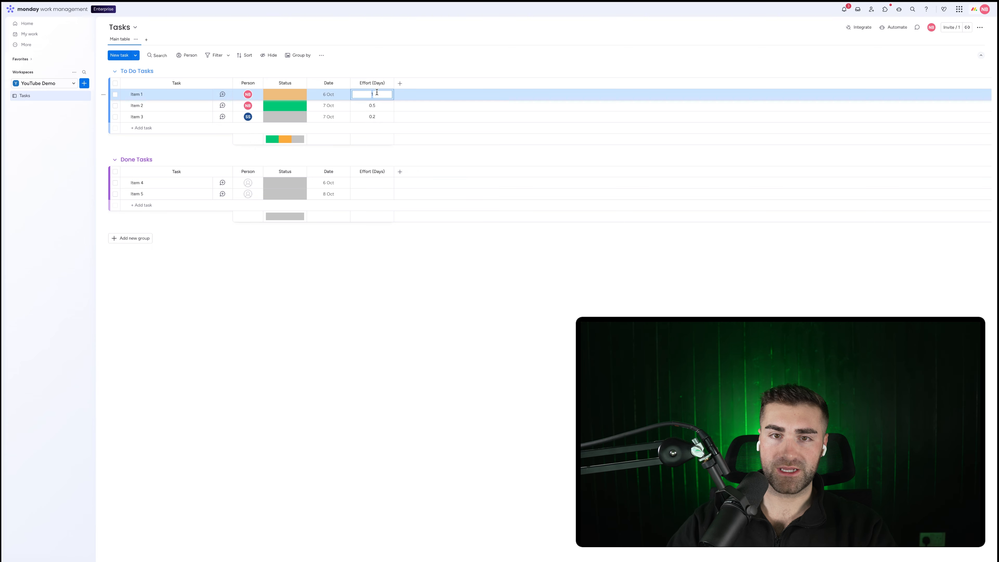
pyautogui.write('5')
pyautogui.press('Return')
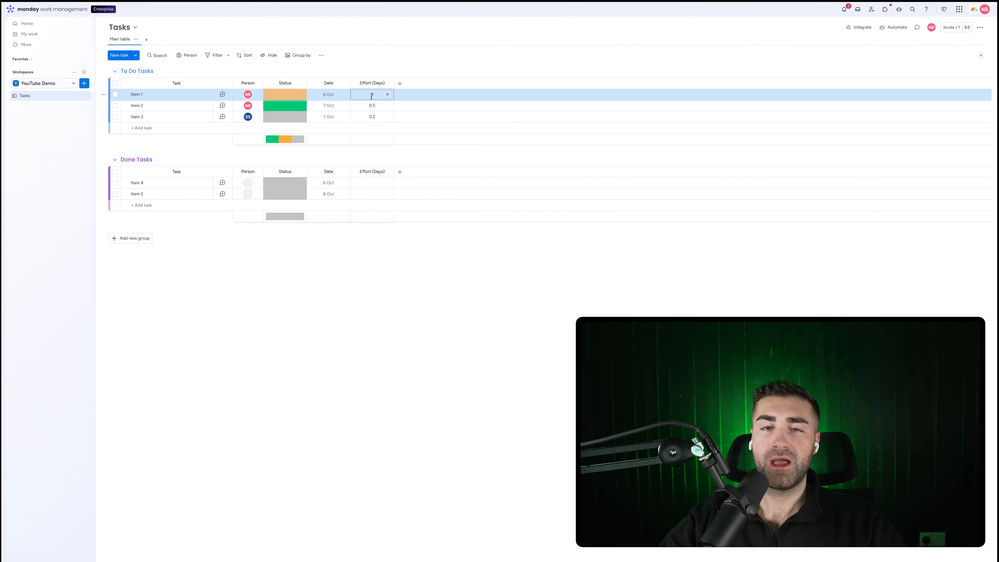
pyautogui.click(390, 76)
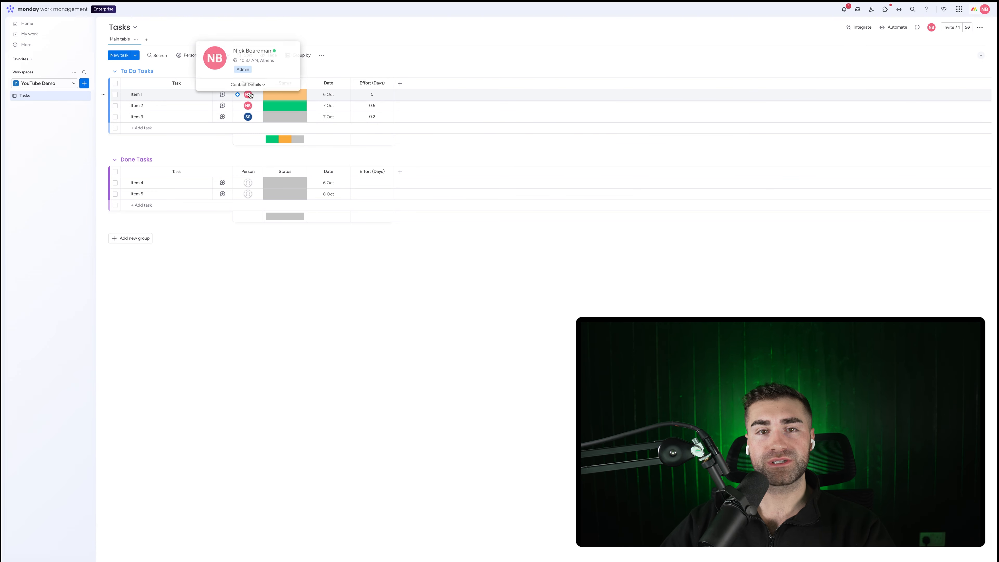
pyautogui.click(380, 95)
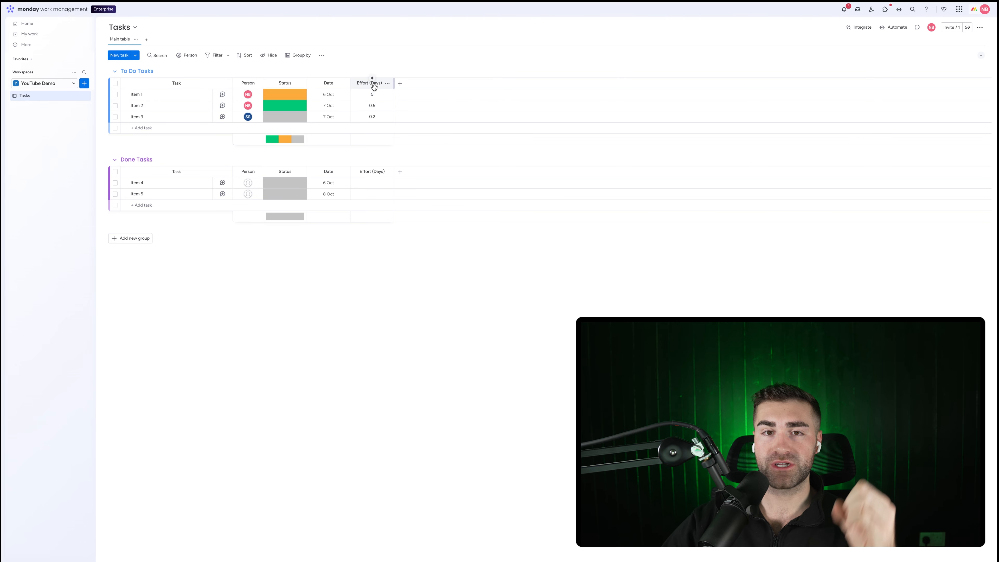
pyautogui.click(367, 106)
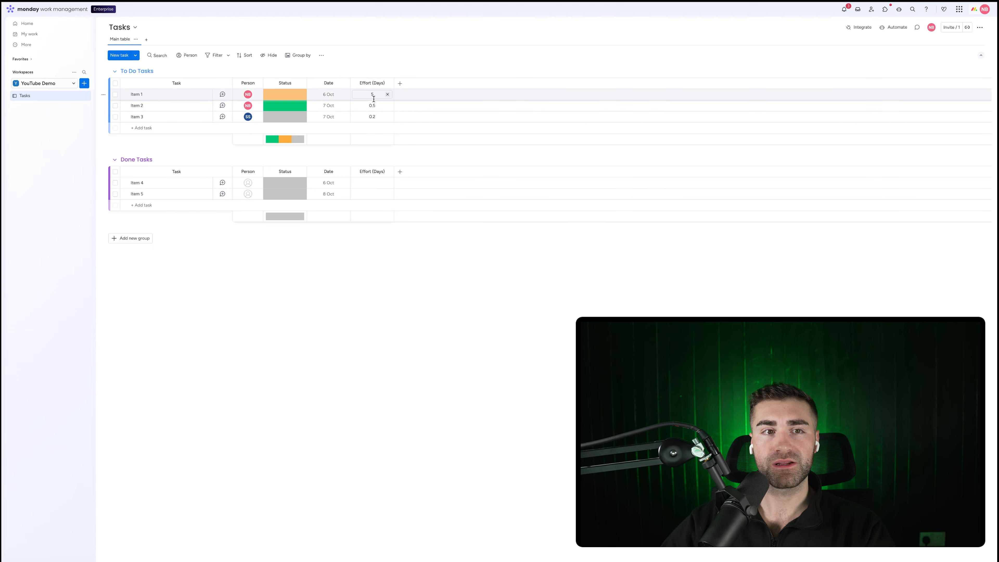
# - Create a main dashboard named Resource Management and connect the Tasks board to it
pyautogui.click(85, 83)
pyautogui.click(110, 150)
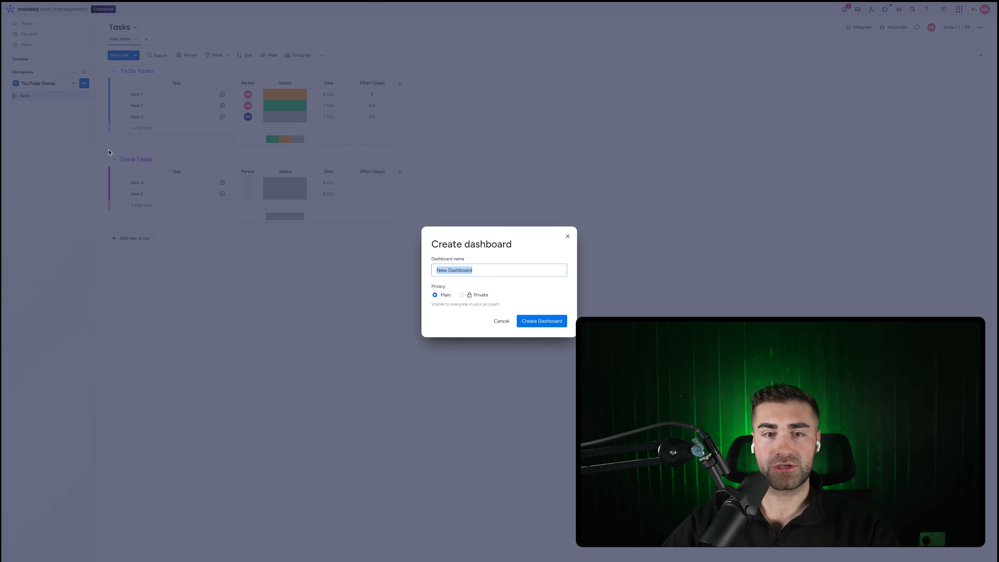
pyautogui.write('Reso')
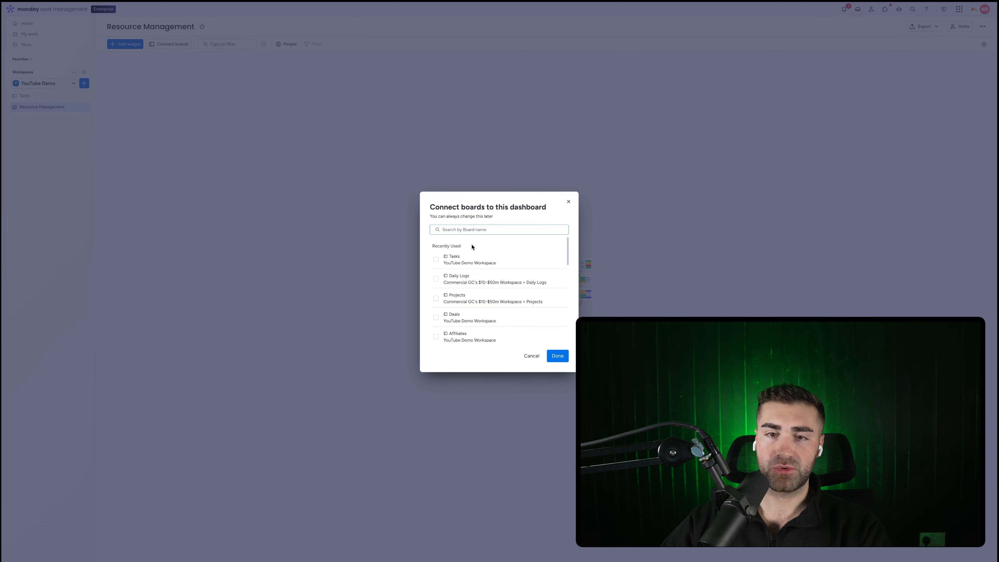
pyautogui.click(457, 260)
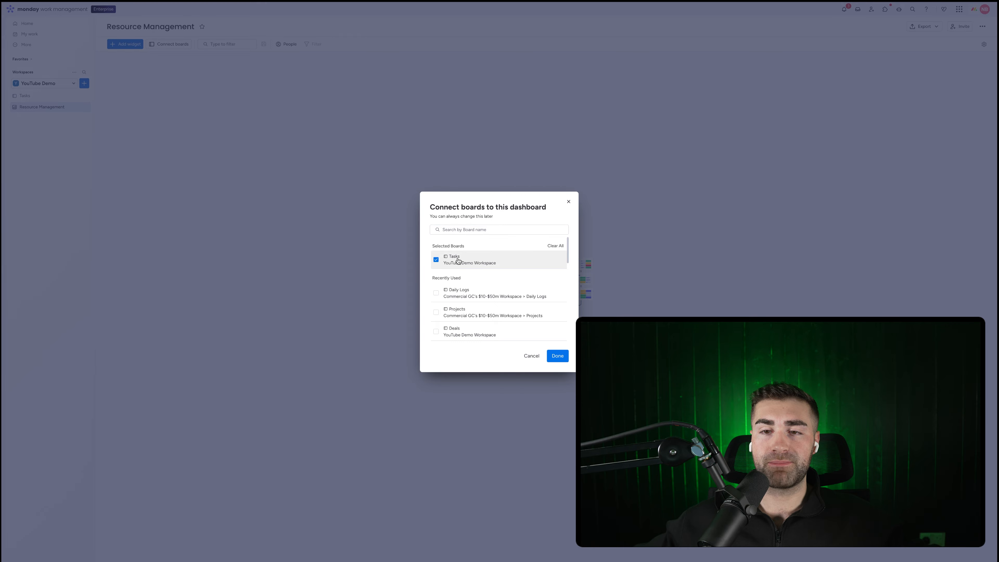
pyautogui.click(557, 356)
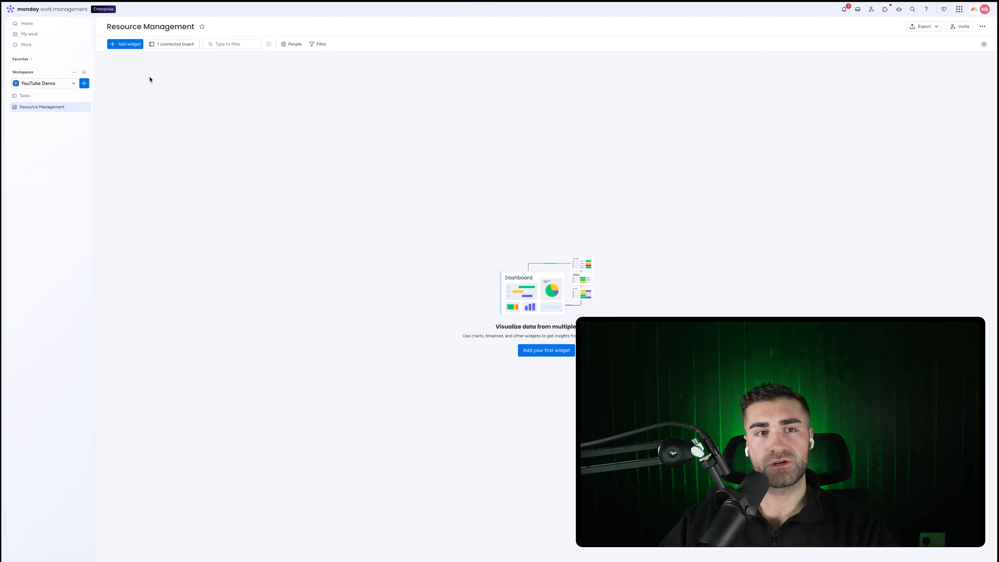
# - Add a Workload widget from the Widgets Center to the Resource Management dashboard
pyautogui.click(126, 46)
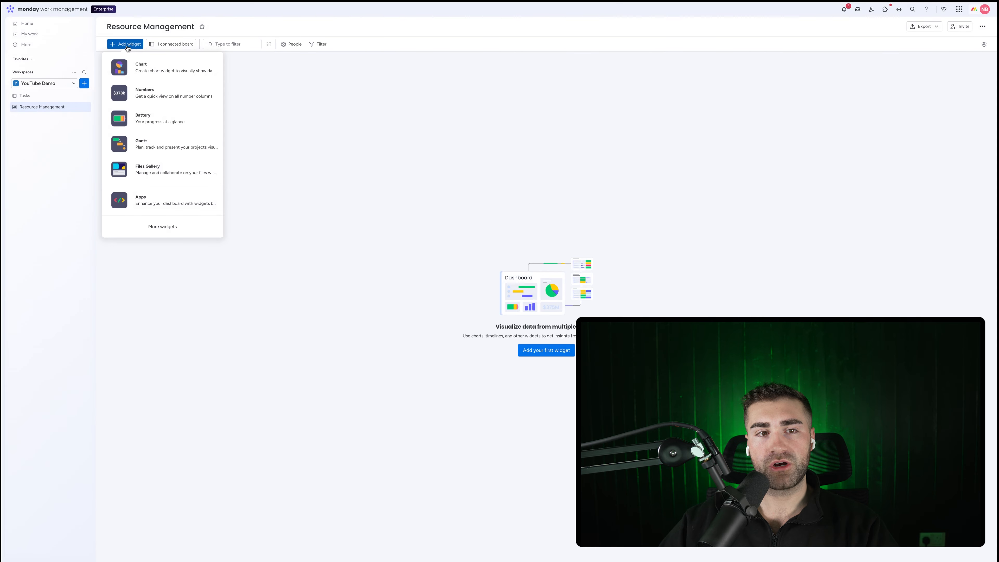
pyautogui.click(159, 230)
pyautogui.scroll(-6, 648, 274)
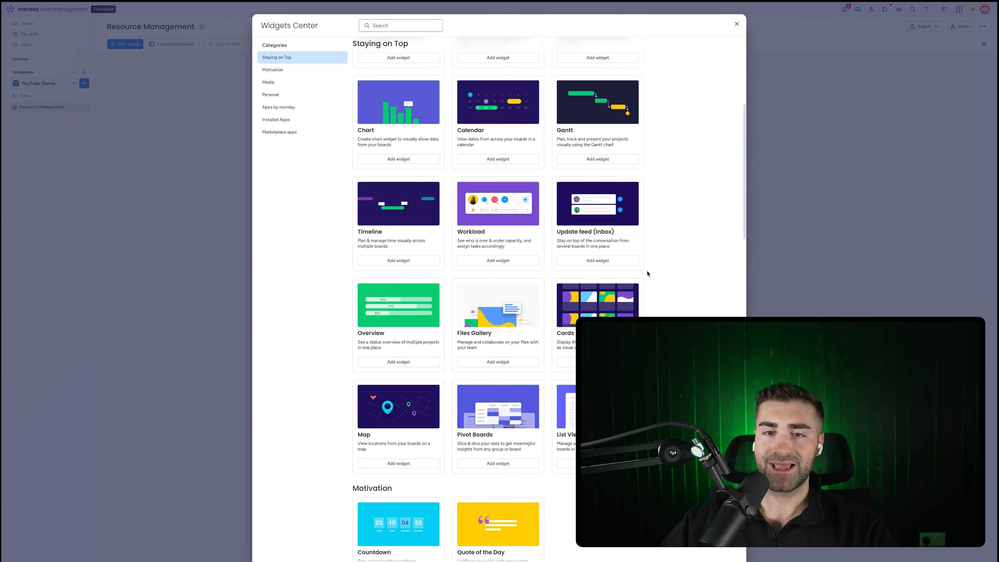
pyautogui.scroll(2, 647, 274)
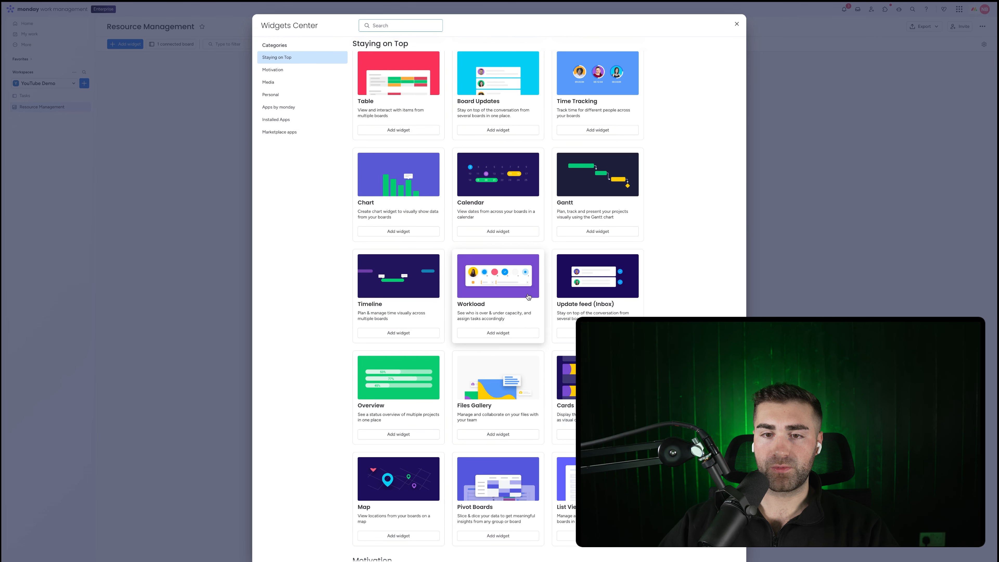
pyautogui.click(494, 334)
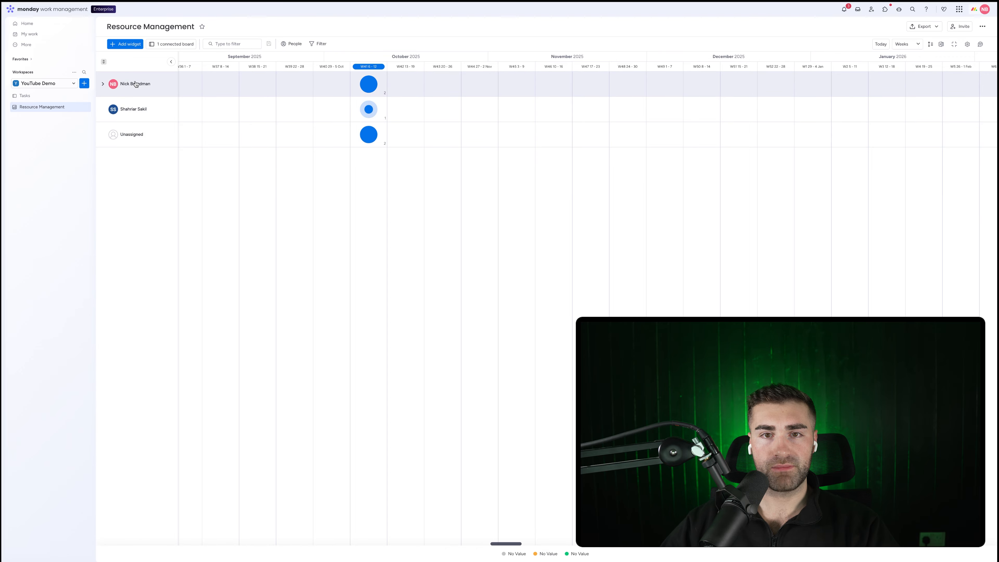
# - Switch the workload timeline's scale from weeks to Days and jump to today's date
pyautogui.click(24, 96)
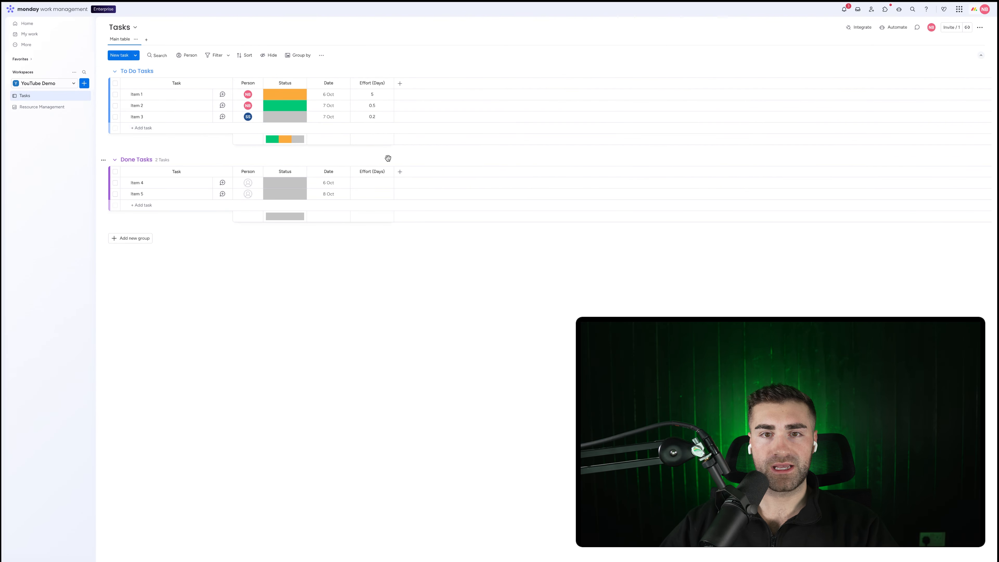
pyautogui.click(49, 106)
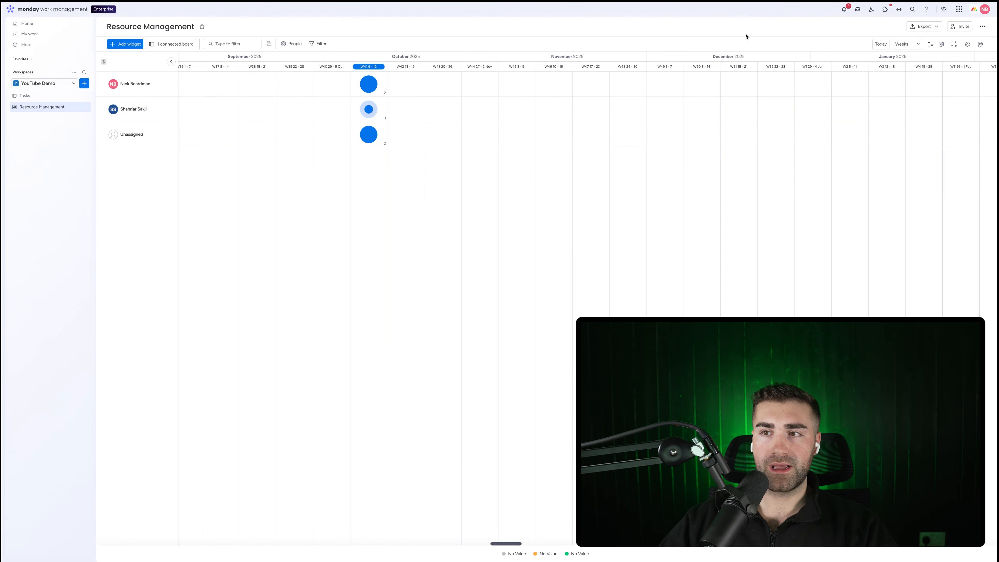
pyautogui.click(906, 45)
pyautogui.click(904, 53)
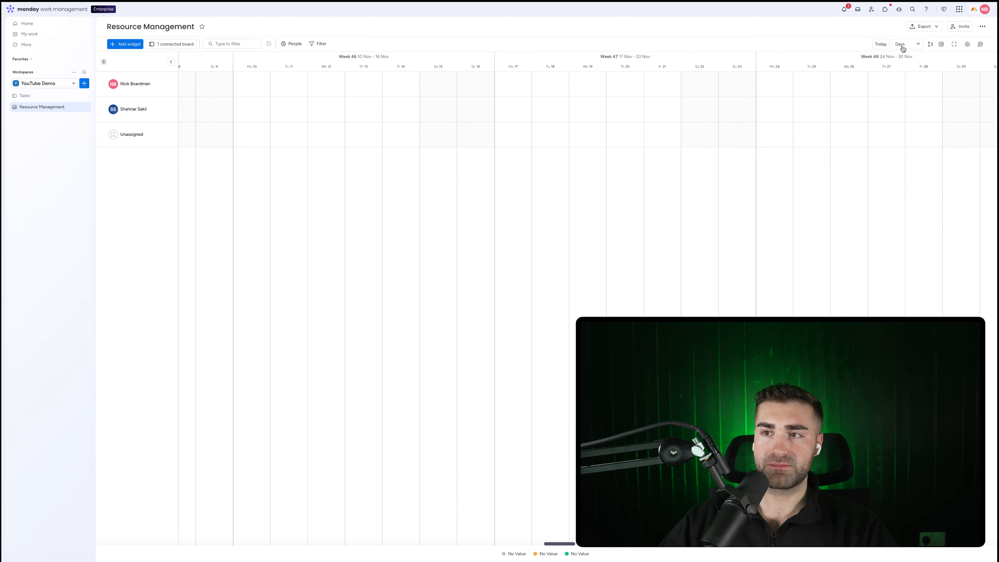
pyautogui.click(876, 43)
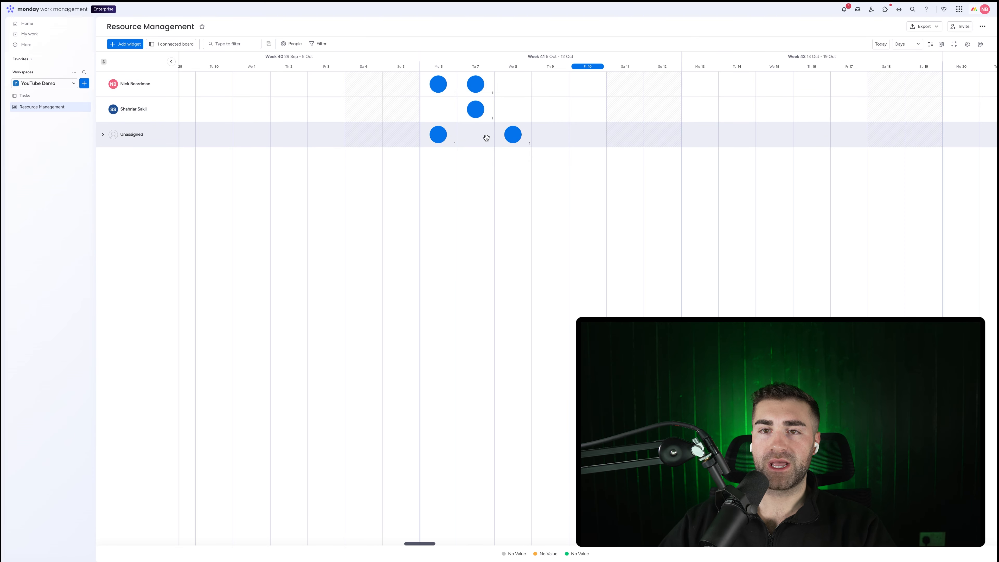
# - Define the workload widget's resource type one by one, using the Person column for the Tasks board
pyautogui.click(967, 44)
pyautogui.click(913, 136)
pyautogui.click(961, 106)
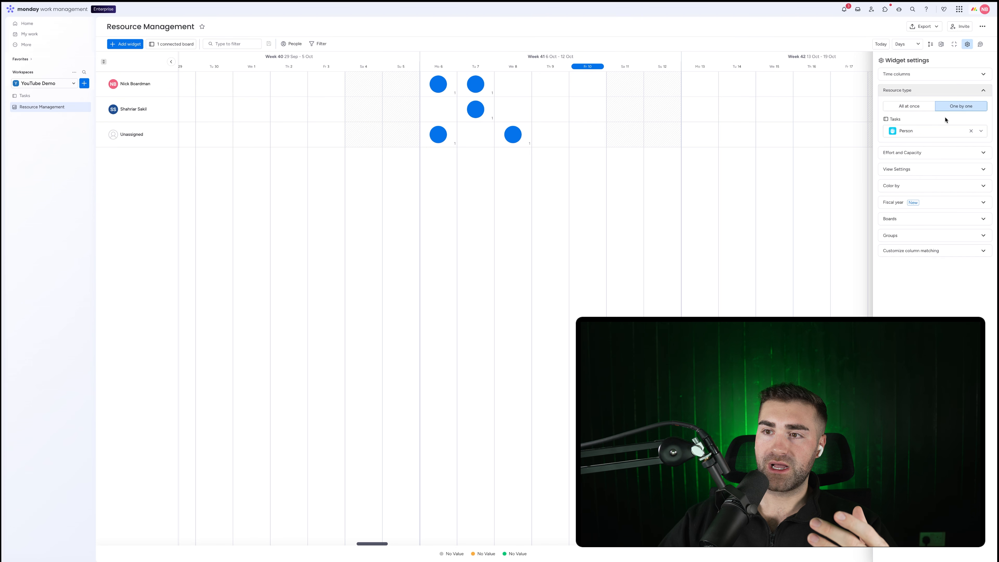
pyautogui.click(920, 131)
pyautogui.click(918, 161)
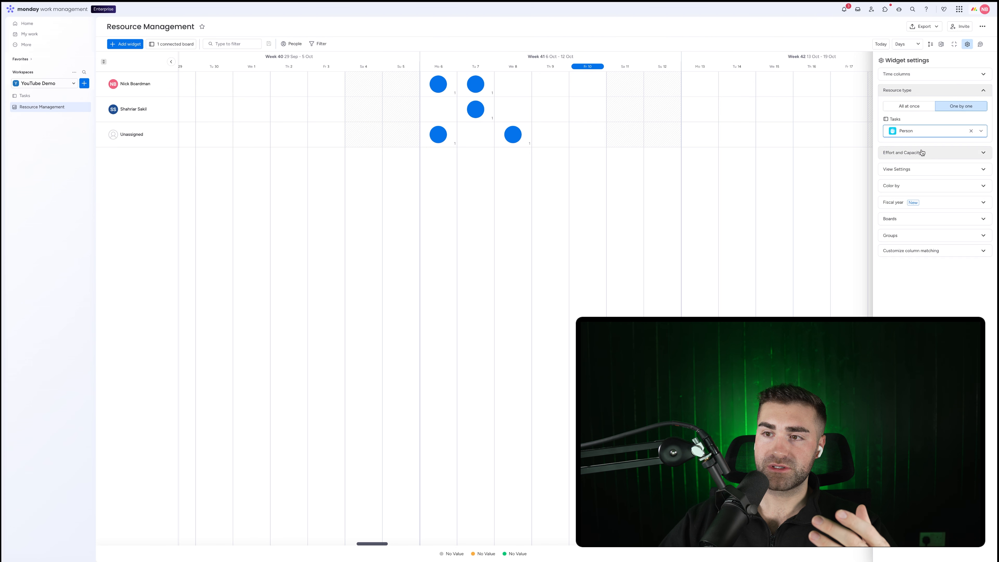
# - Measure the workload by Effort, choosing the Effort (Days) column one by one for the Tasks board
pyautogui.click(920, 153)
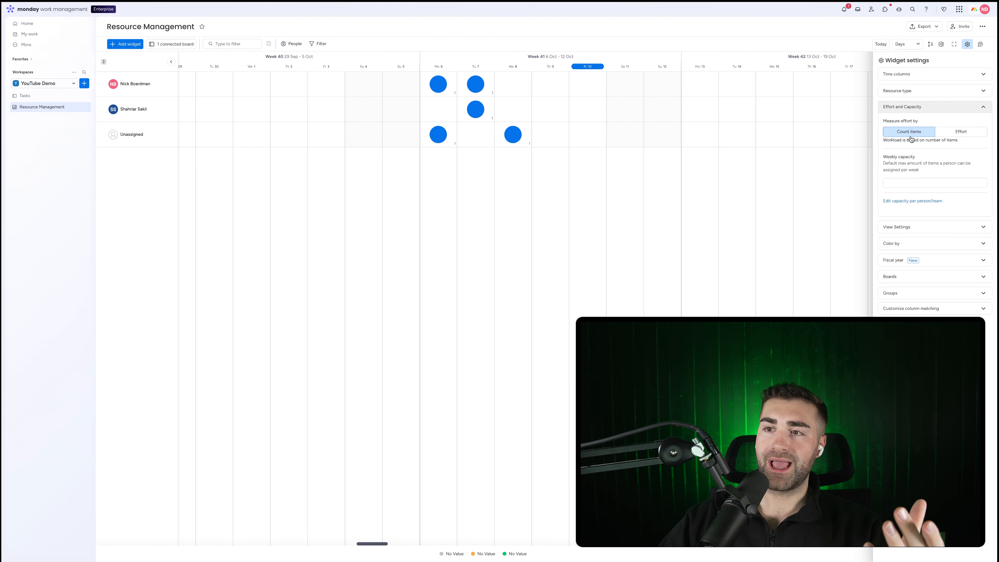
pyautogui.click(958, 132)
pyautogui.click(935, 187)
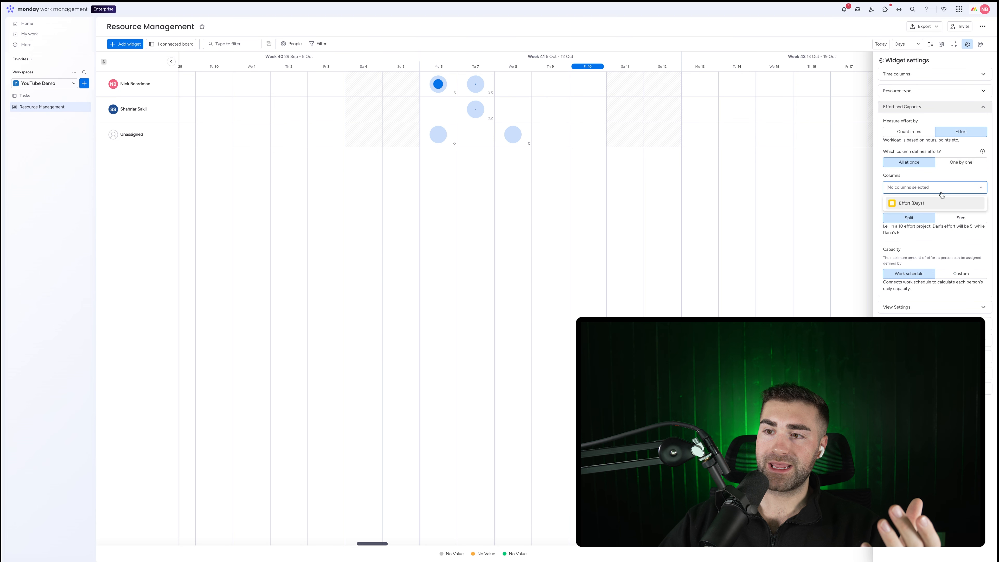
pyautogui.click(929, 203)
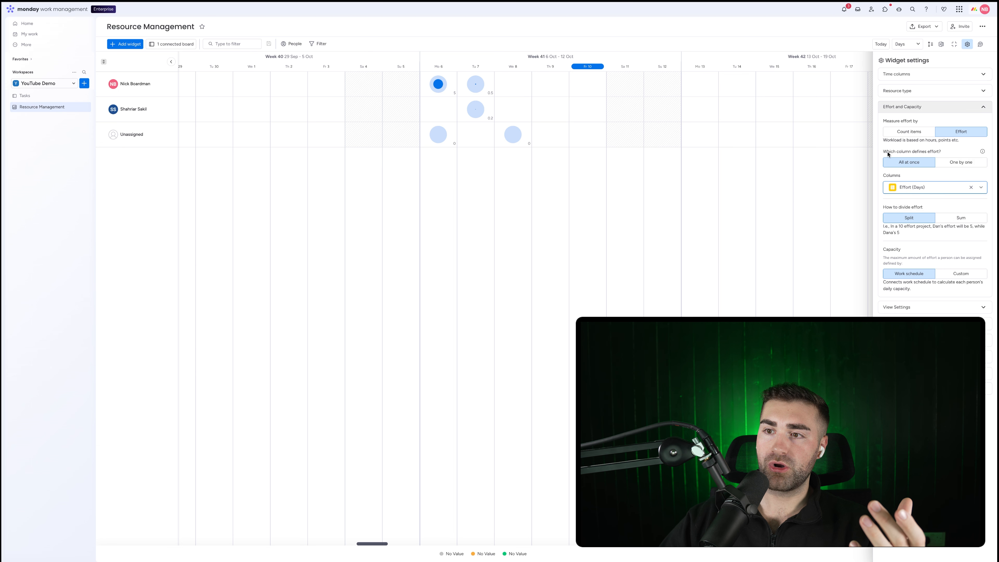
pyautogui.click(947, 162)
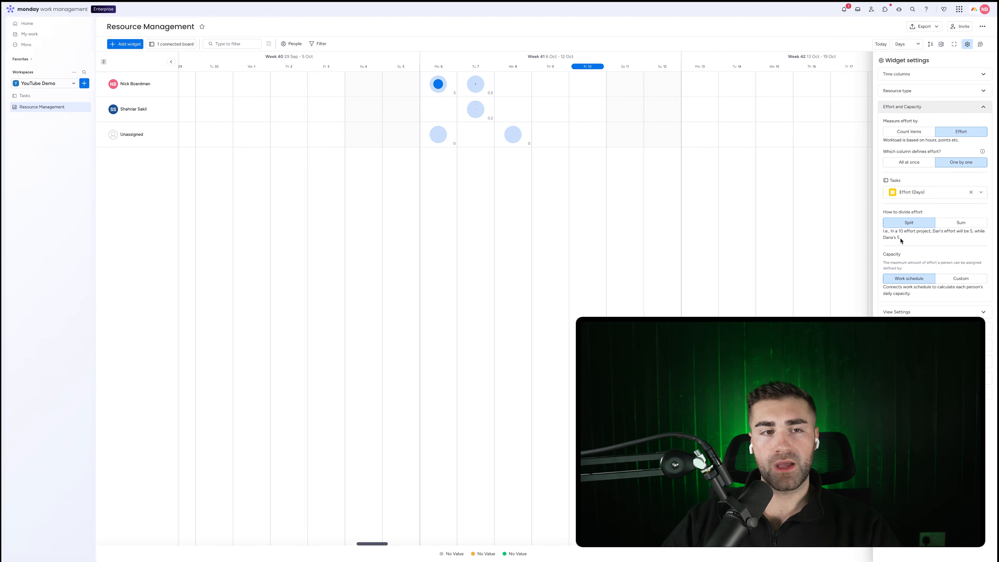
# - Change the workload widget's capacity from work schedule to Custom, with a default weekly capacity of 5
pyautogui.click(25, 96)
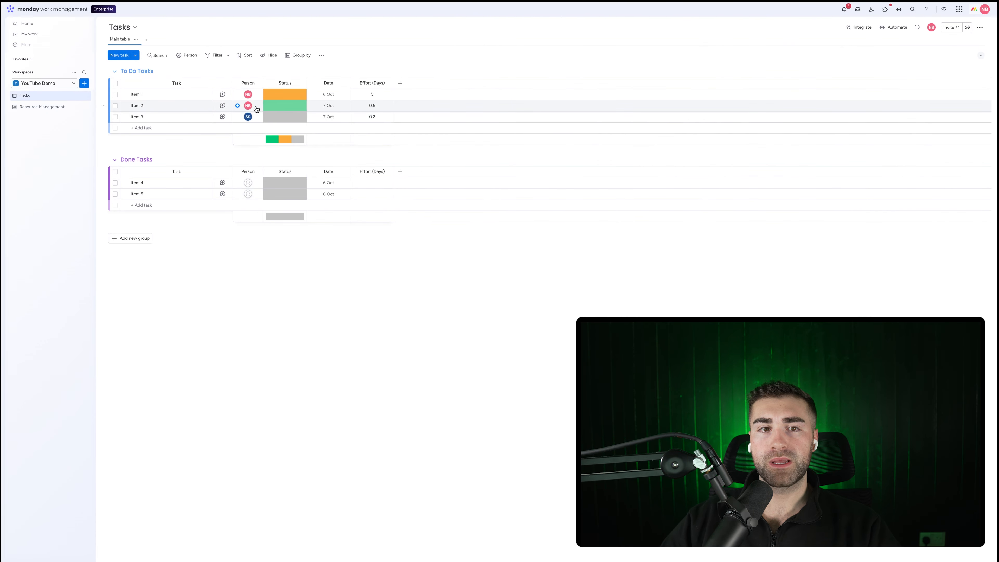
pyautogui.click(46, 107)
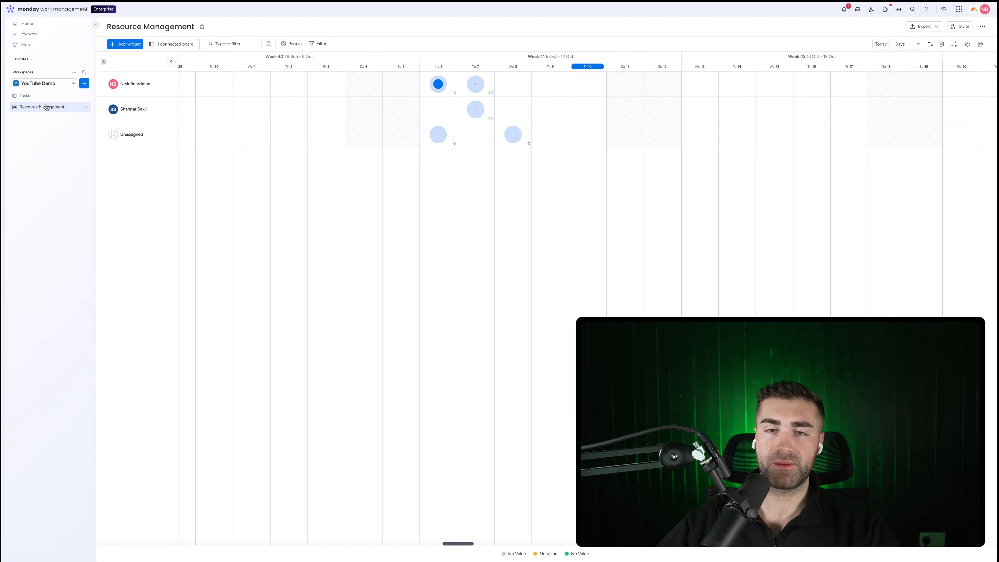
pyautogui.click(967, 45)
pyautogui.click(914, 200)
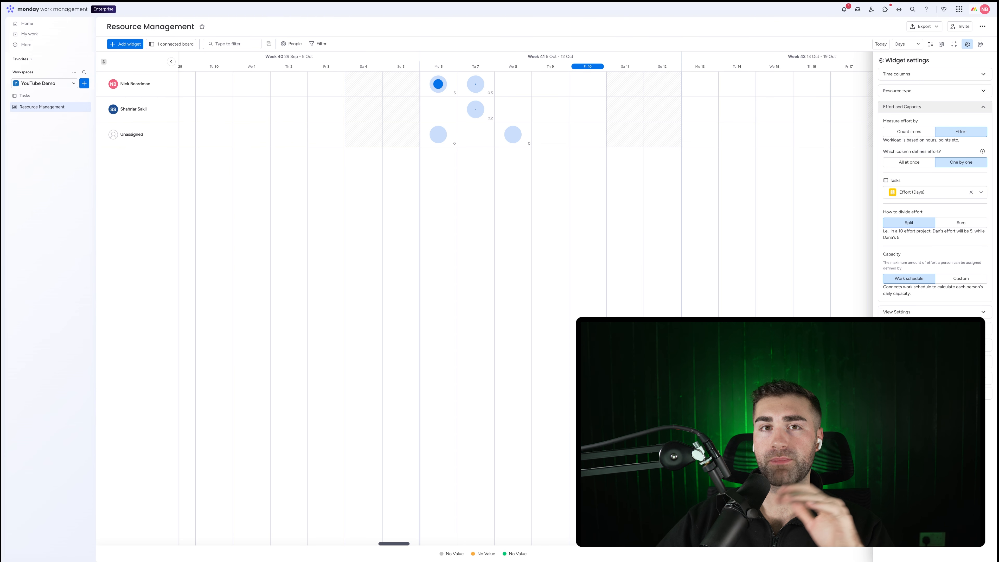
pyautogui.click(961, 278)
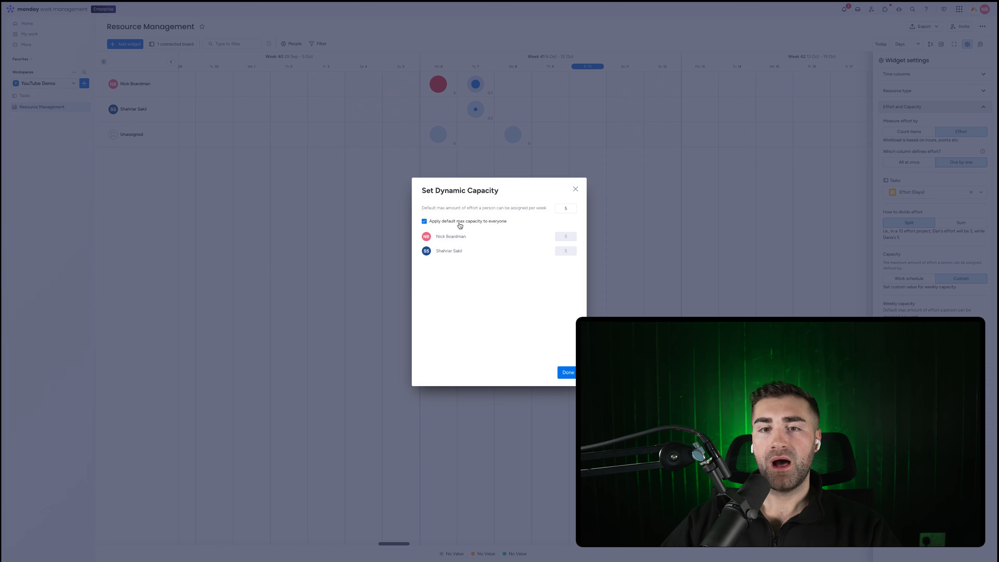
# - Stop applying the default capacity to everyone and set the first listed person's weekly capacity to 4
pyautogui.click(453, 223)
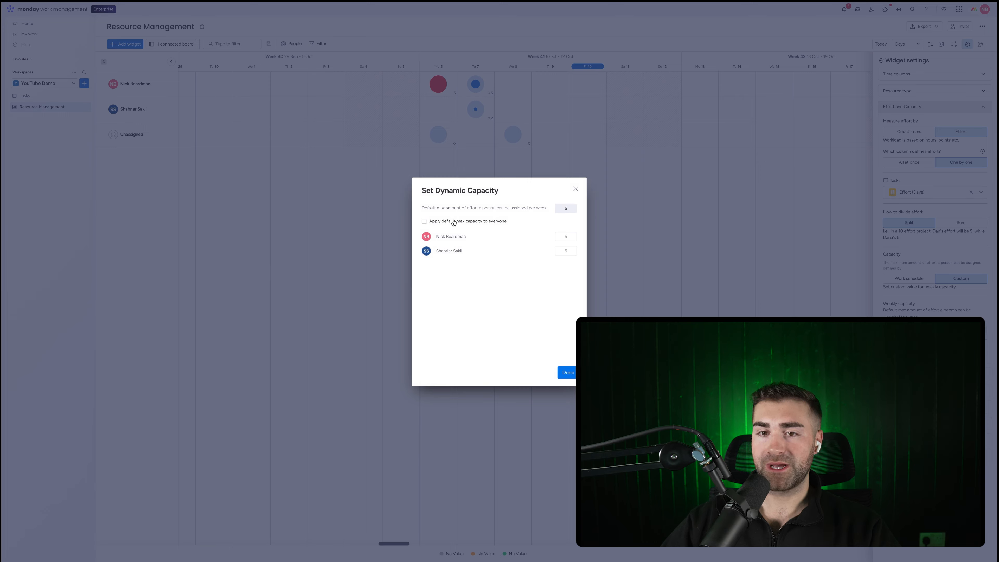
pyautogui.click(574, 236)
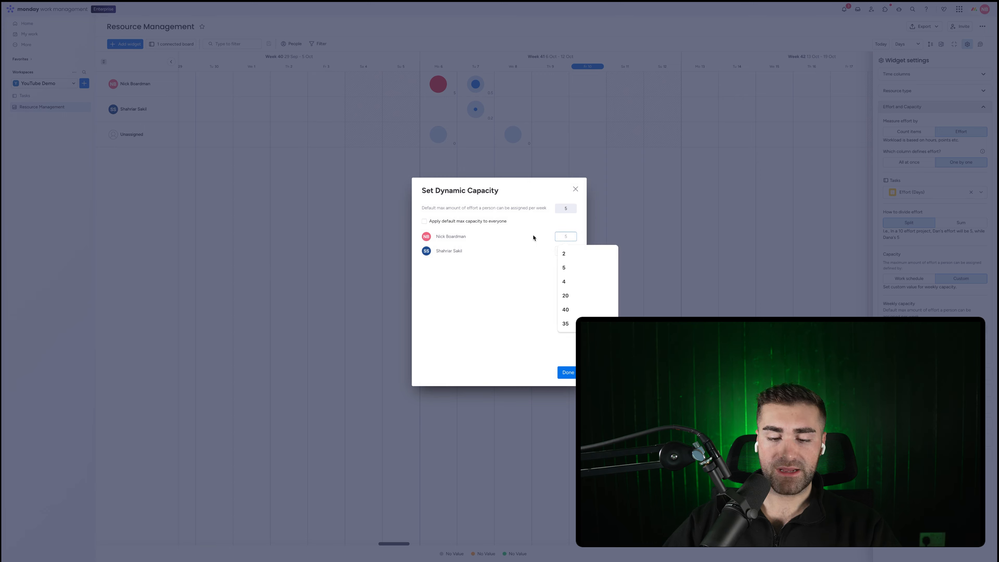
pyautogui.write('4')
pyautogui.click(571, 265)
pyautogui.click(567, 372)
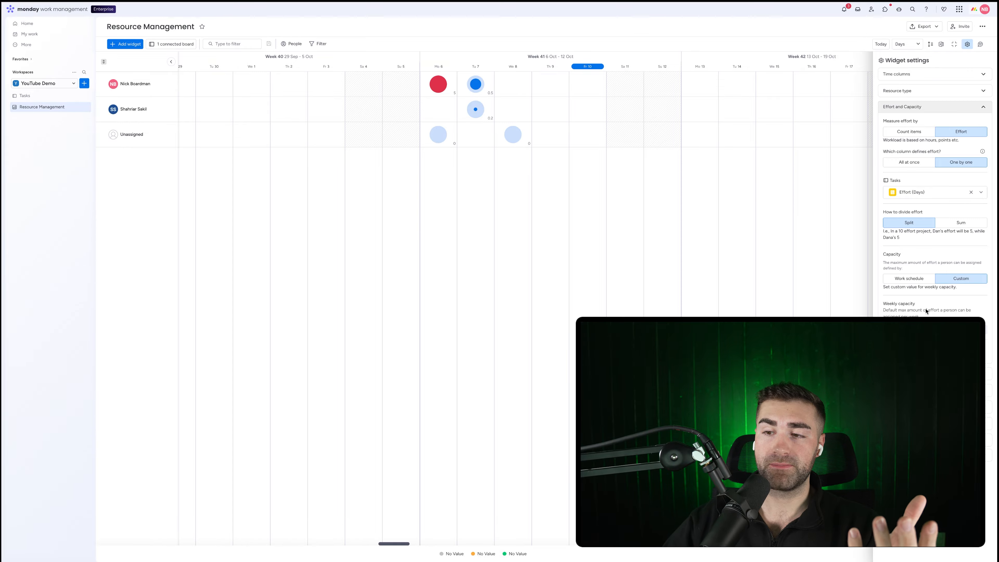
# - Present the workload as a Percentage and color it one by one using the Tasks board's Status column
pyautogui.click(904, 106)
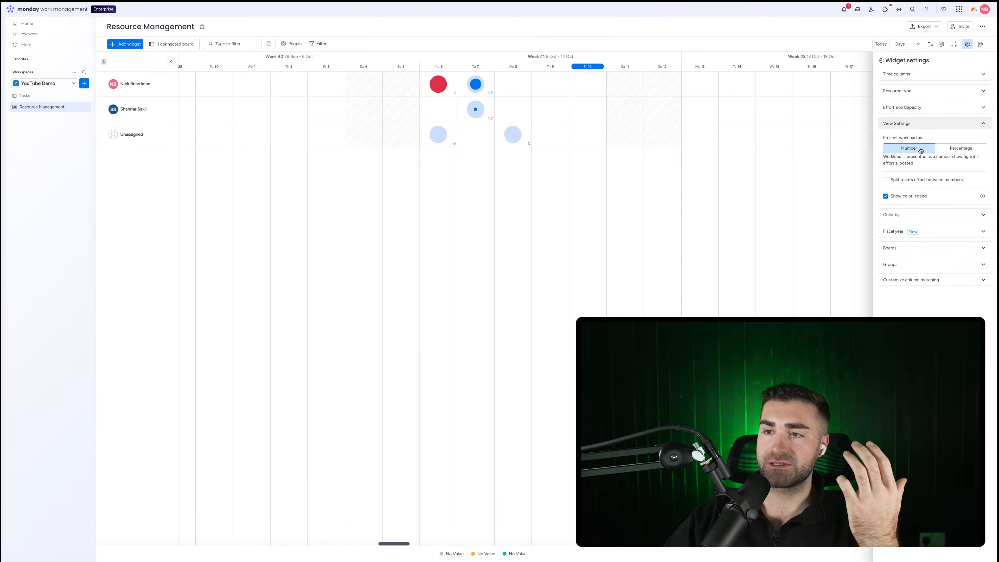
pyautogui.click(959, 149)
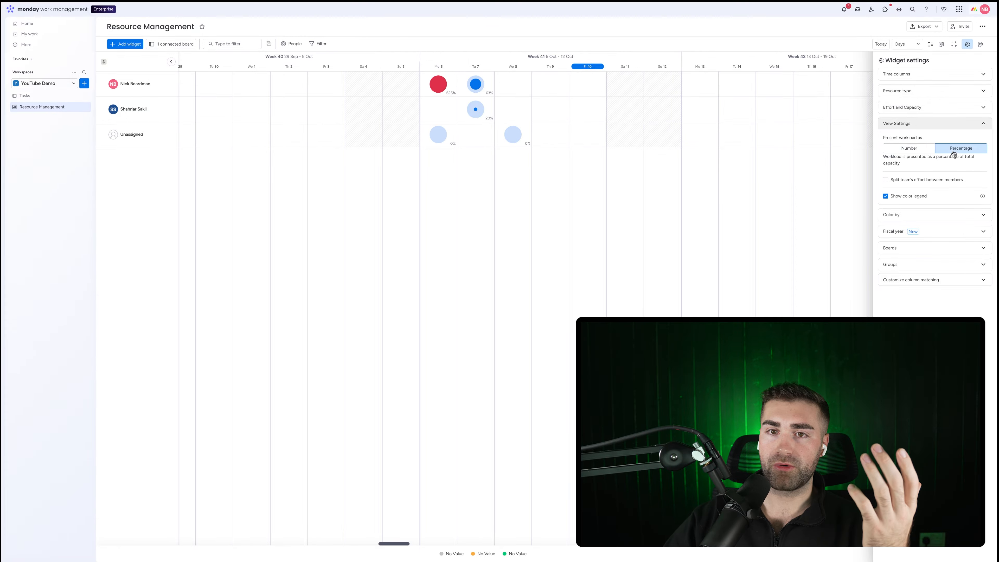
pyautogui.click(898, 215)
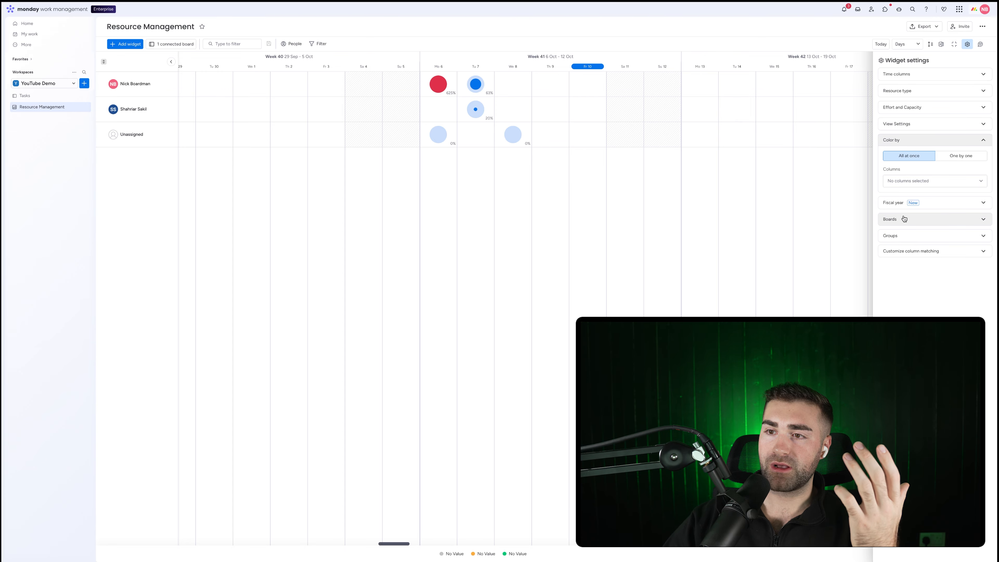
pyautogui.click(967, 154)
pyautogui.click(923, 181)
pyautogui.click(922, 182)
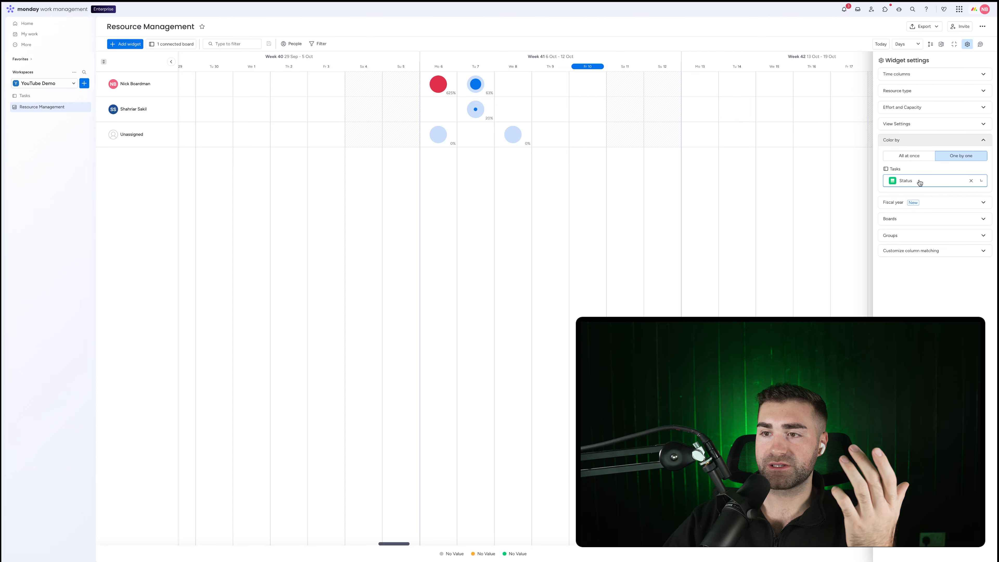
# - Expand the second listed person's row in the Workload widget and inspect the task effort behind the Tuesday 7 October bubble
pyautogui.click(103, 109)
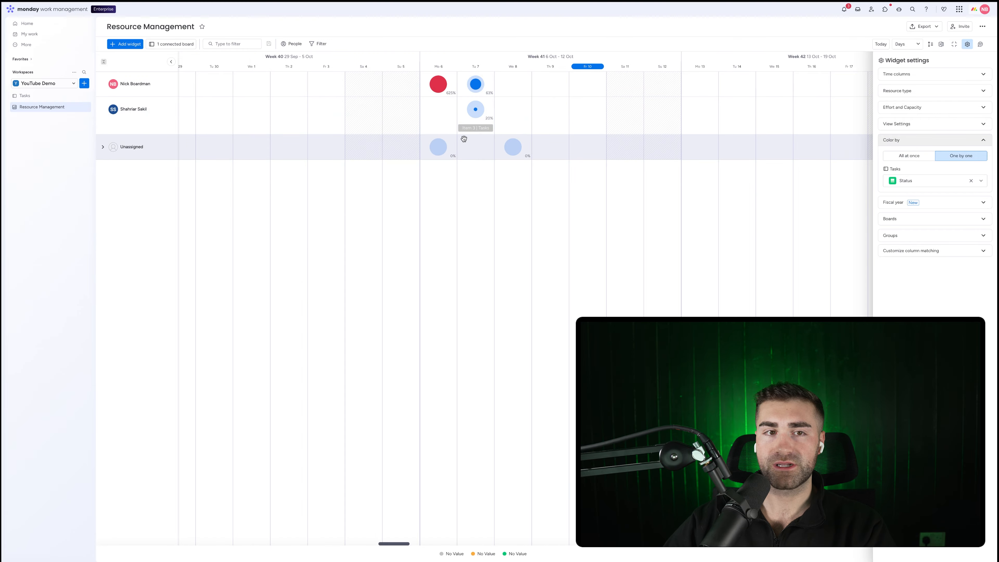
pyautogui.moveTo(479, 116)
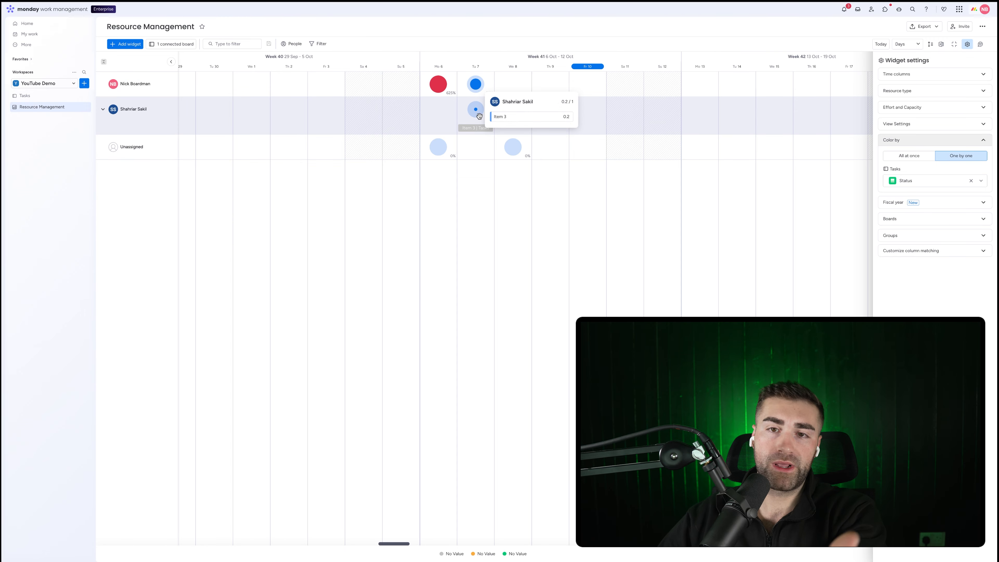
# - Review the Workload widget's Fiscal year, Boards and Groups options without changing them, and close the widget settings
pyautogui.click(939, 201)
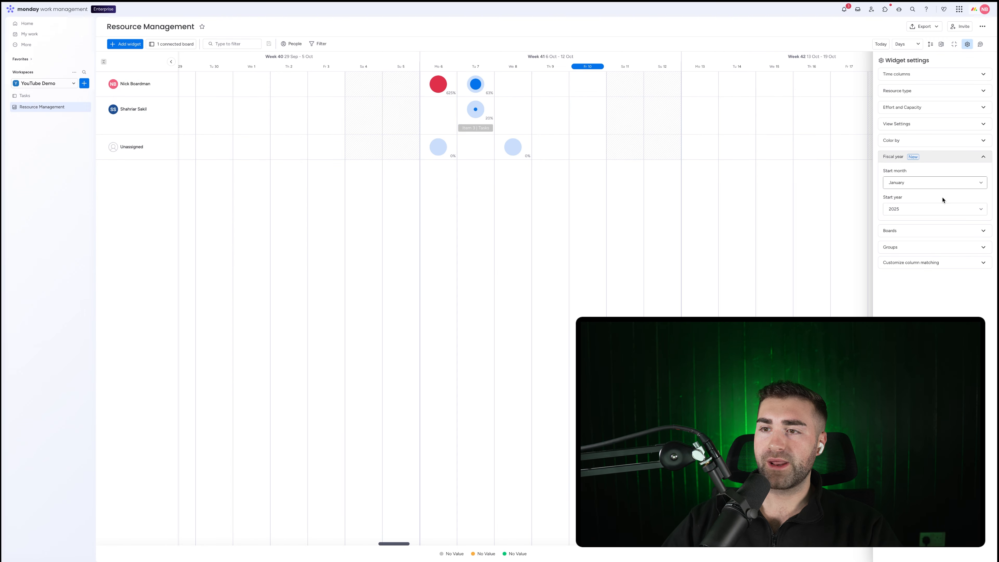
pyautogui.click(933, 162)
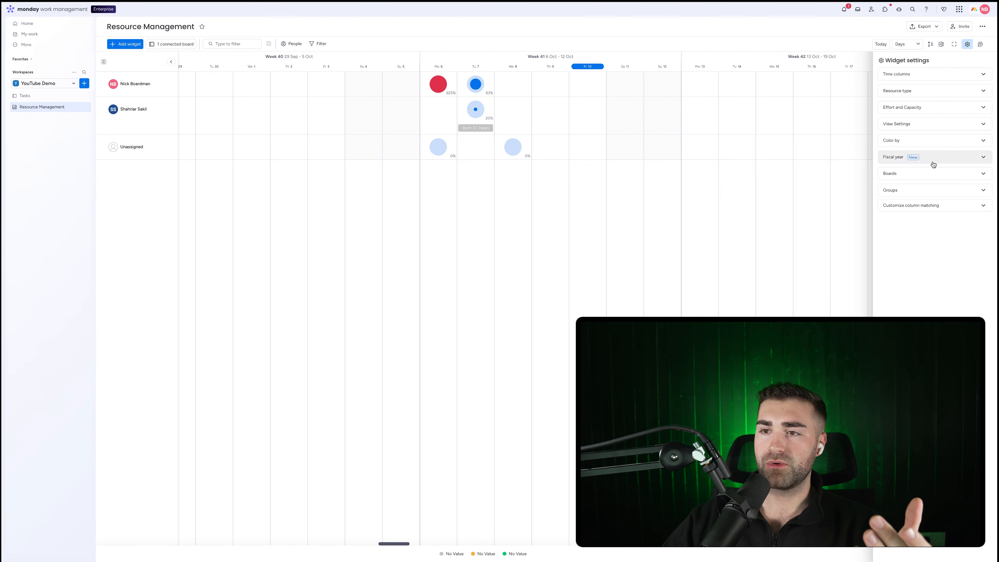
pyautogui.click(910, 178)
pyautogui.click(911, 178)
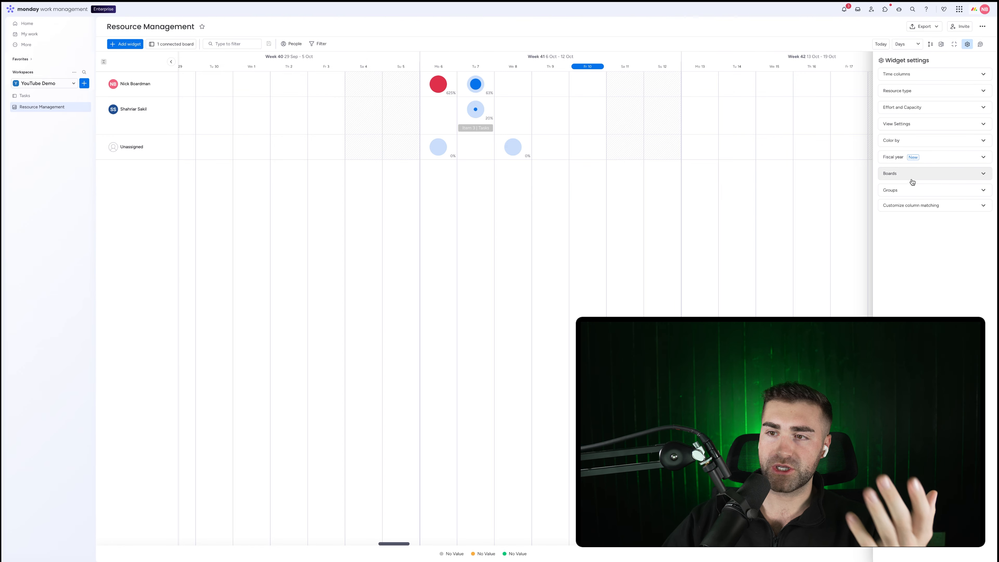
pyautogui.click(906, 192)
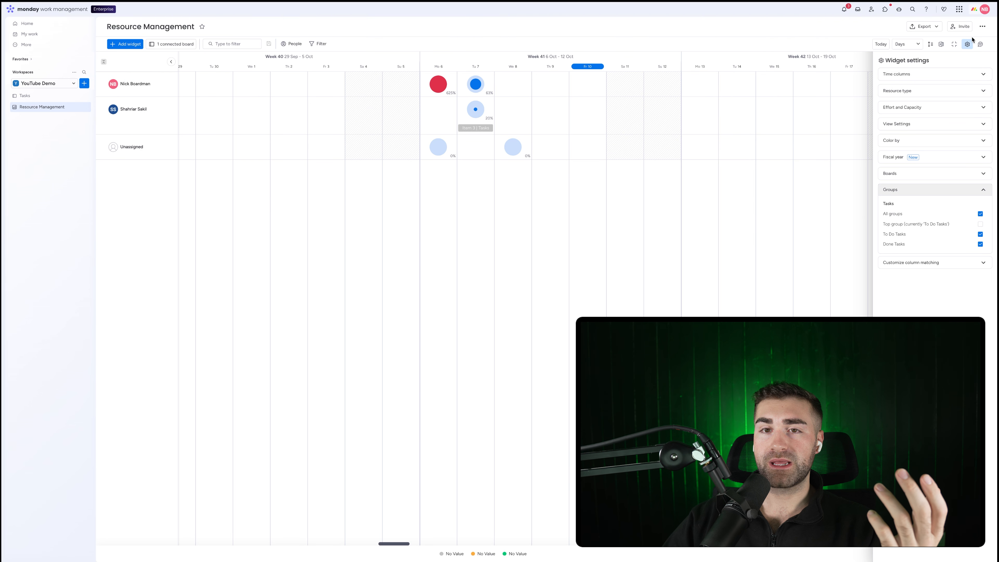
pyautogui.click(967, 44)
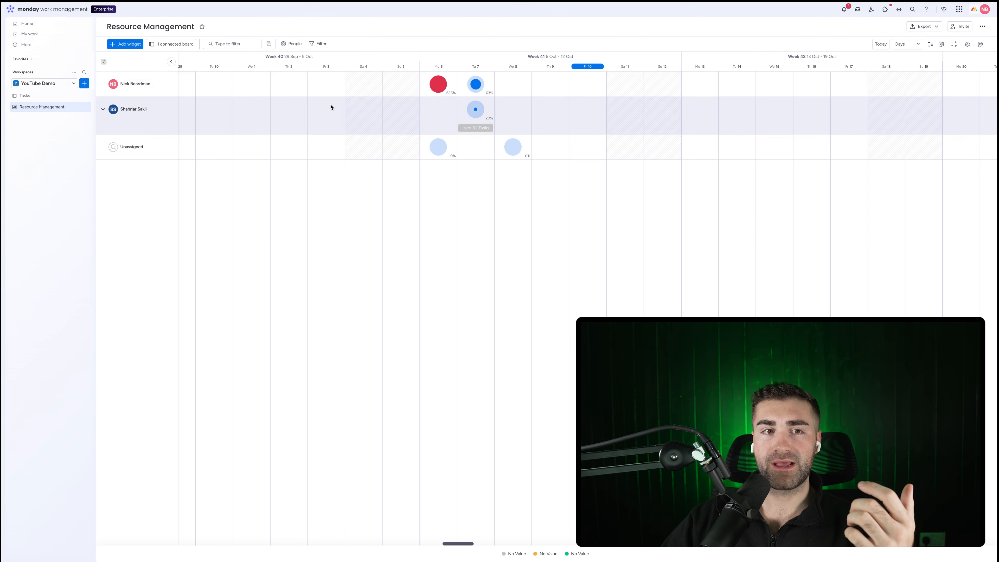
# - Expand the first listed person's workload row and inspect the Monday 6 October bubble
pyautogui.click(102, 84)
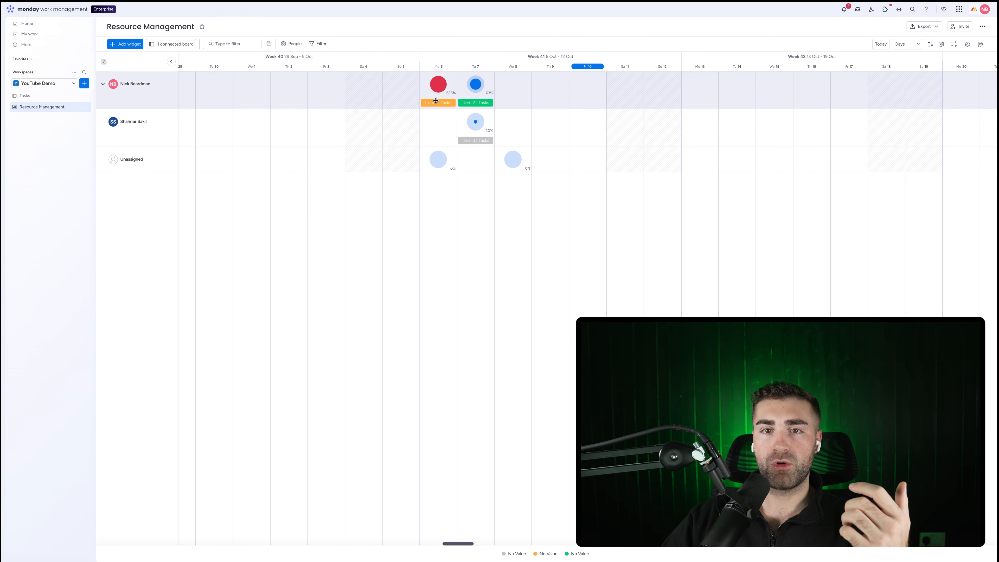
pyautogui.moveTo(437, 84)
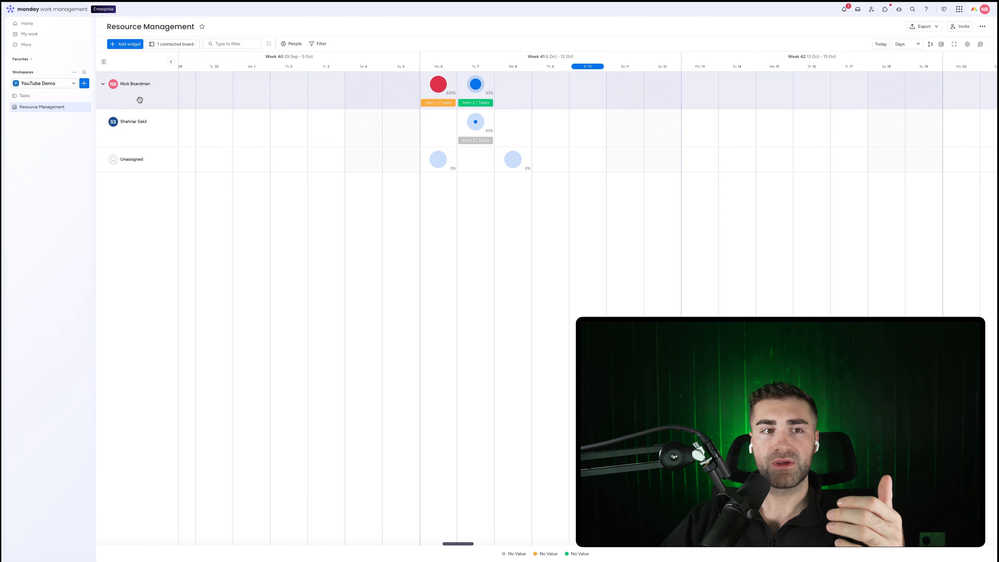
# - Set Item 1's Effort (Days) to 1 on the Tasks board
pyautogui.click(47, 98)
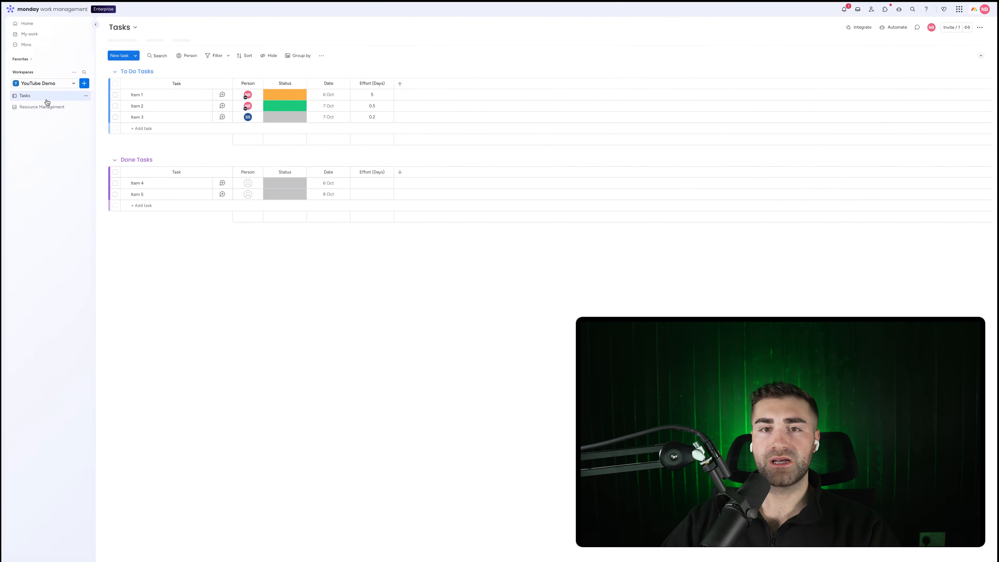
pyautogui.click(380, 96)
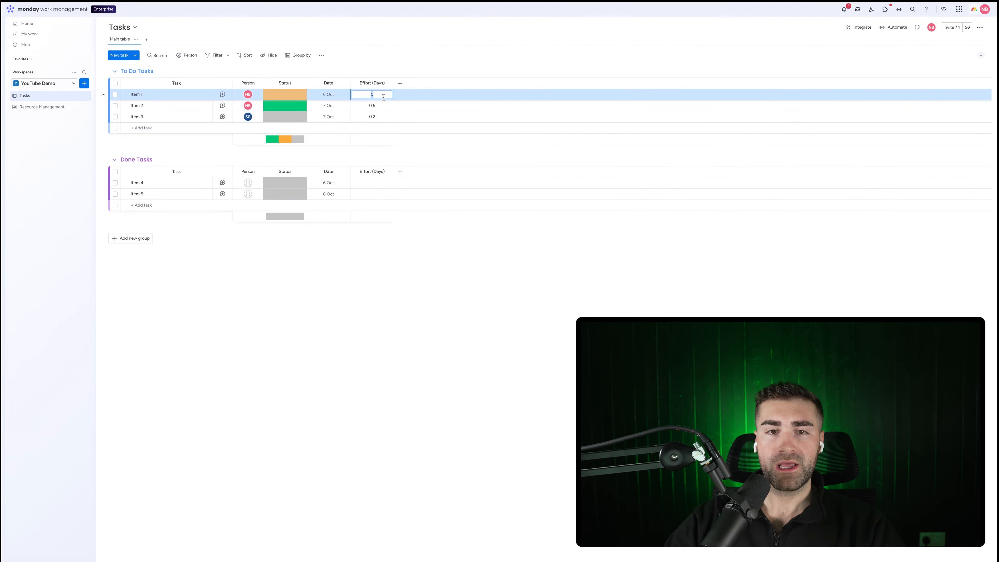
pyautogui.write('1')
pyautogui.press('Return')
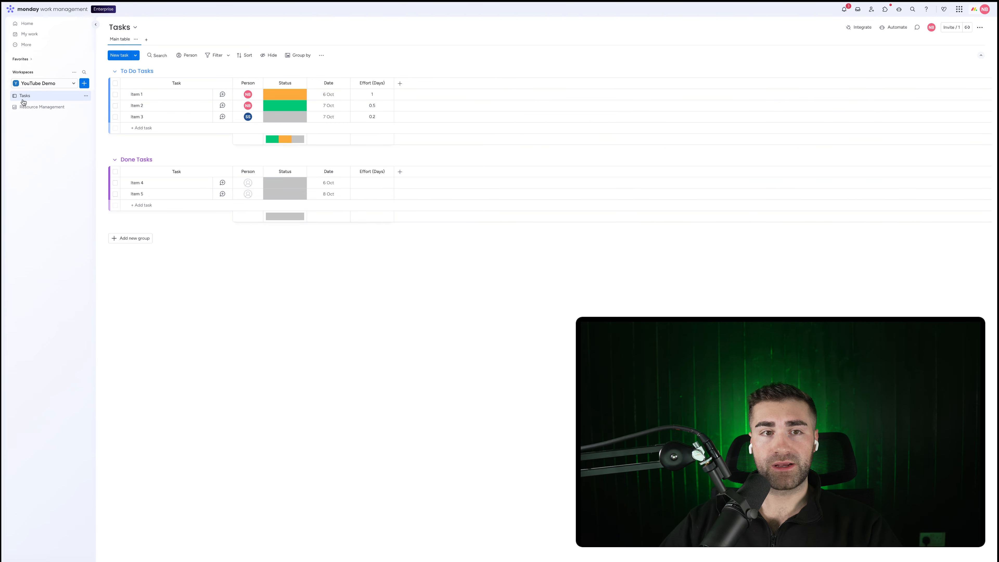
# - Set Item 1's Effort (Days) to 0.8 and view the effect in the Resource Management dashboard's workload
pyautogui.click(382, 91)
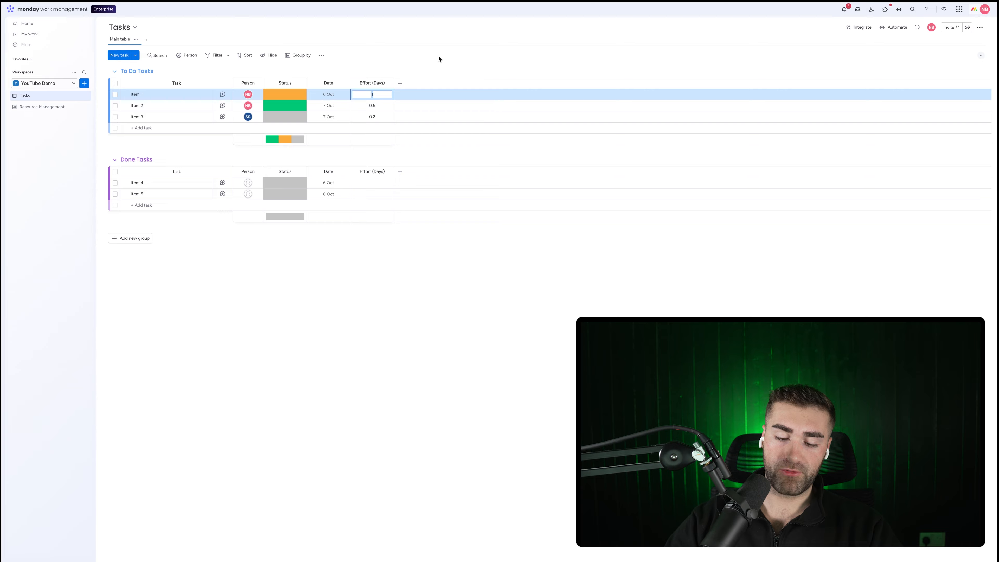
pyautogui.write('.8')
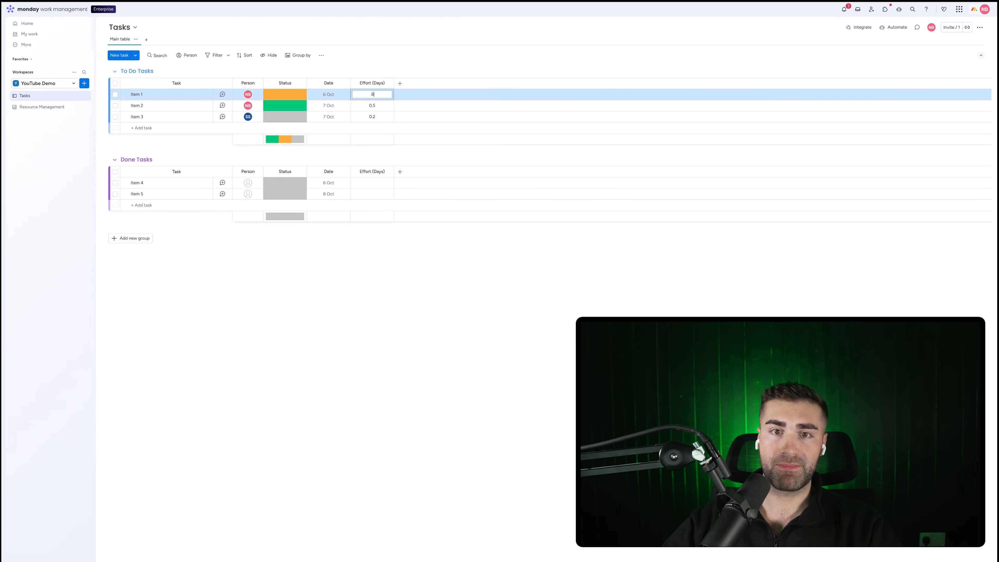
pyautogui.press('Return')
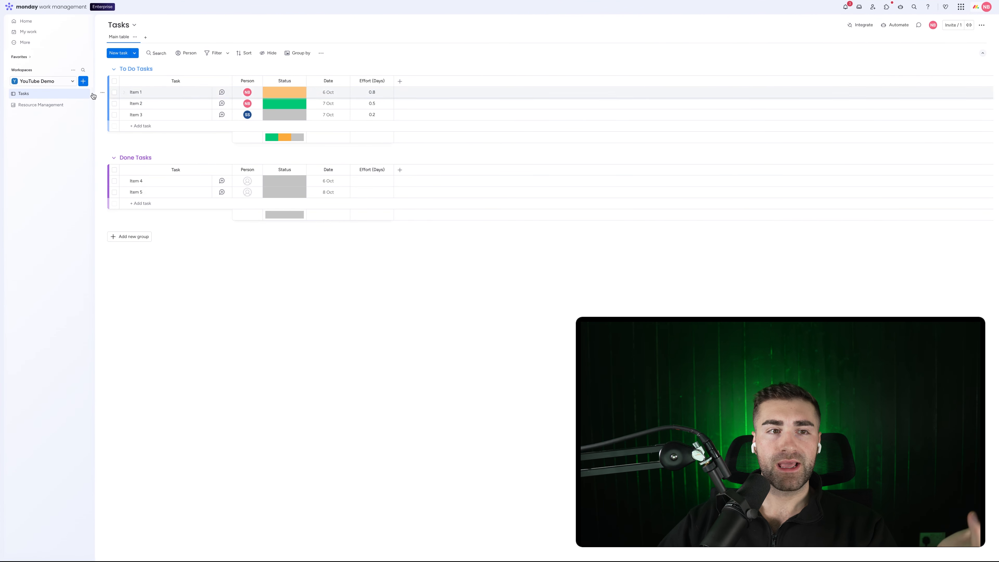
pyautogui.click(53, 105)
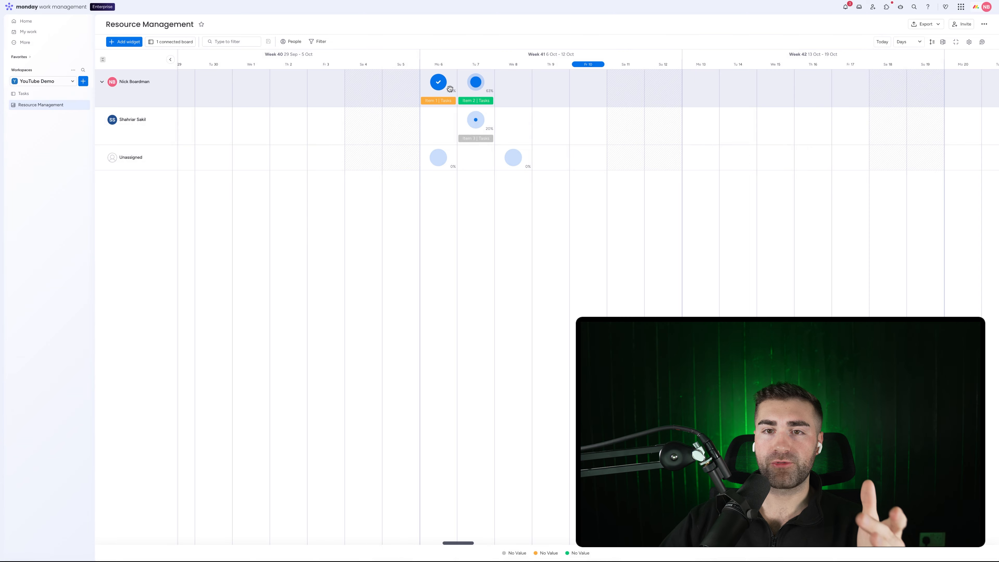
# - Change Item 1's Effort (Days) back to 1 on the Tasks board and inspect the first person's daily workload on the Resource Management dashboard
pyautogui.click(34, 99)
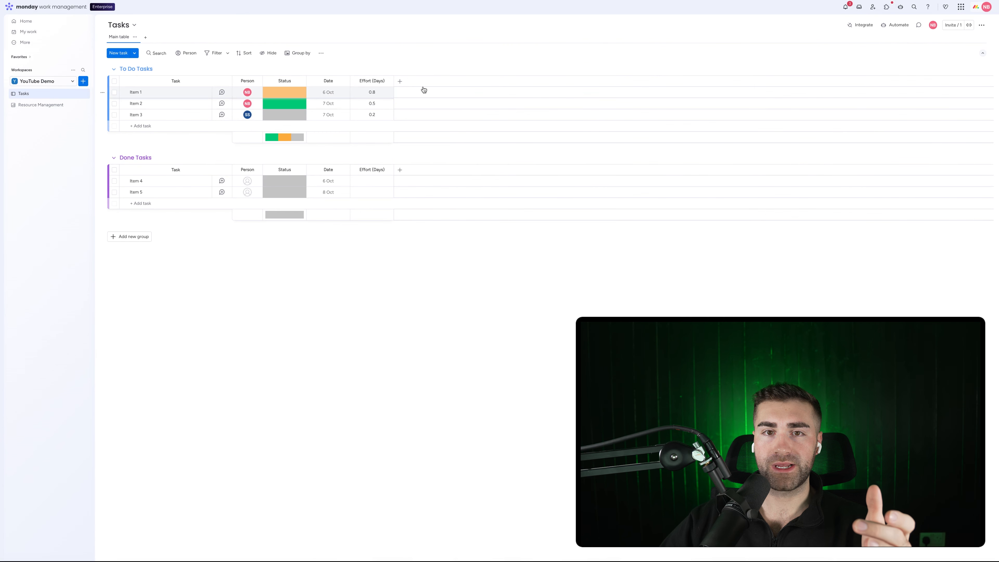
pyautogui.click(372, 92)
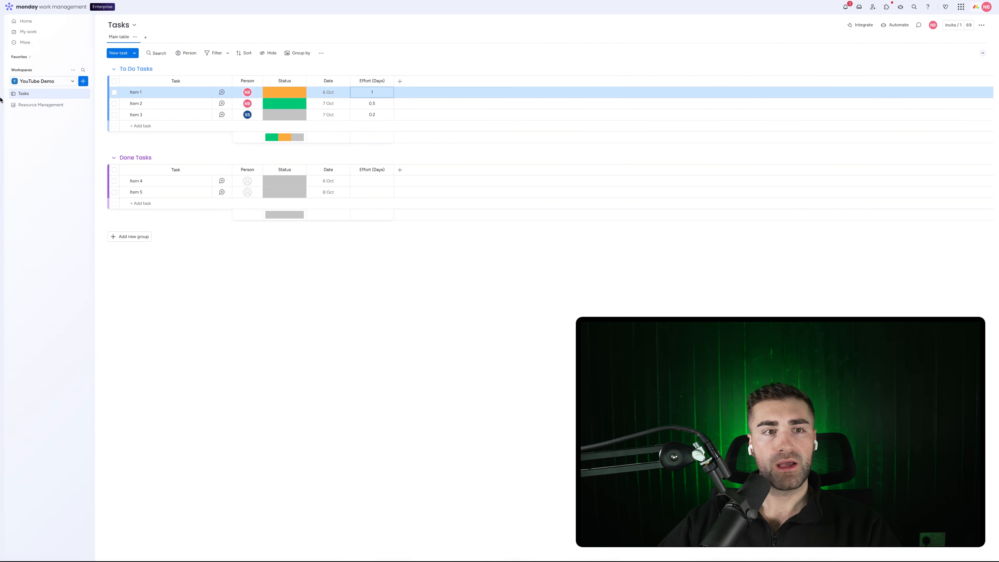
pyautogui.click(47, 104)
pyautogui.moveTo(439, 82)
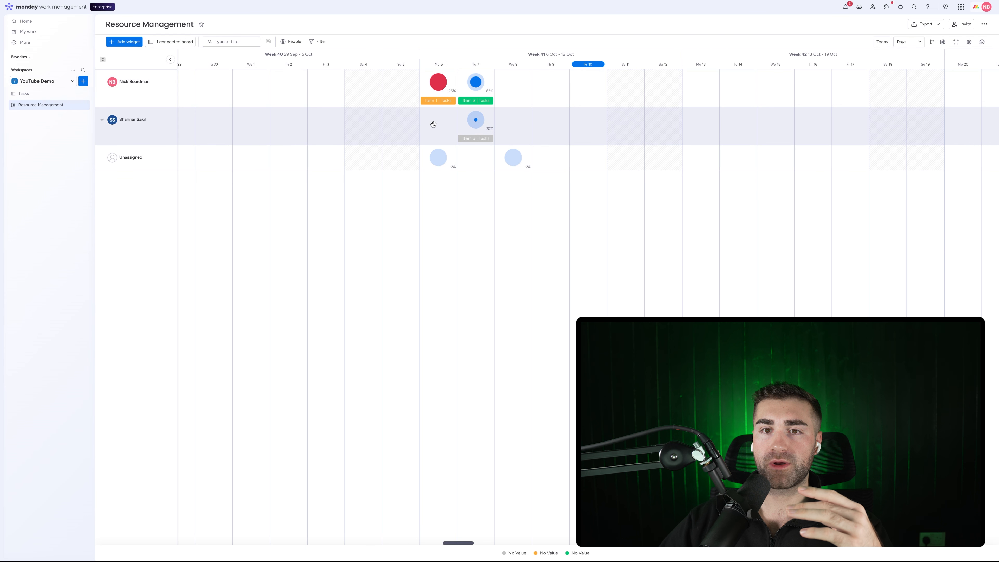
pyautogui.moveTo(479, 82)
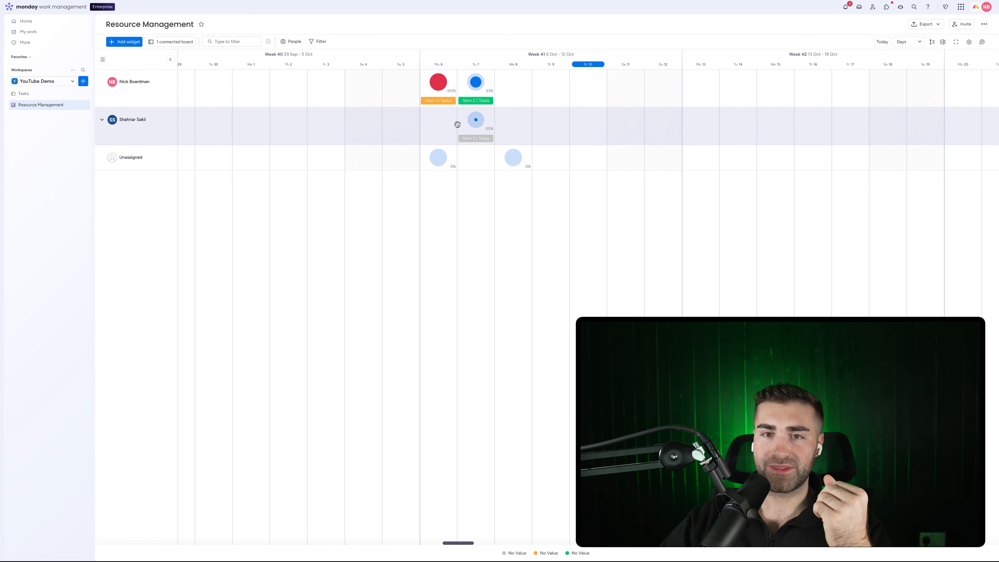
# - Switch the workload timescale to Weeks and inspect the first person's effort against capacity for the week of 6 October
pyautogui.click(906, 41)
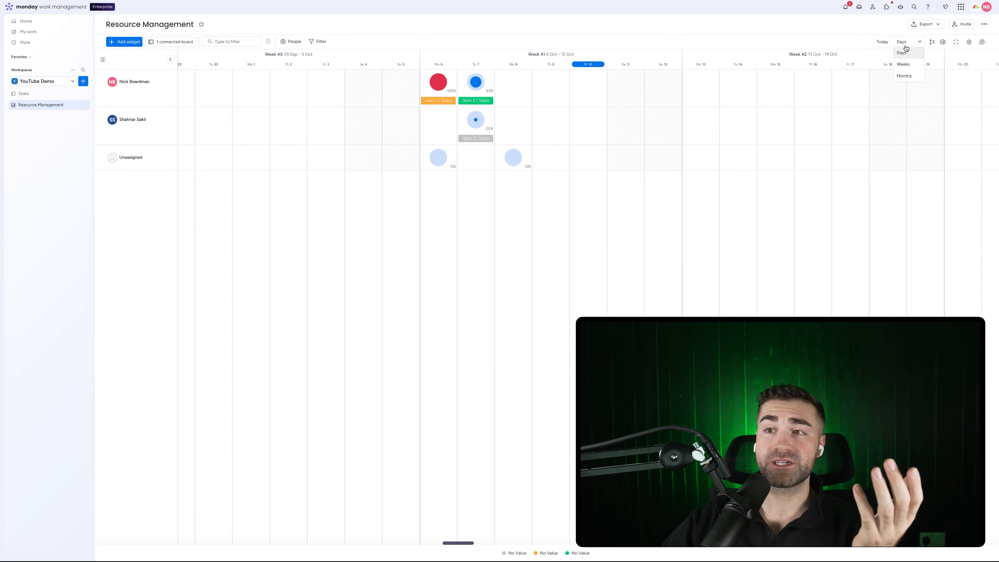
pyautogui.click(903, 64)
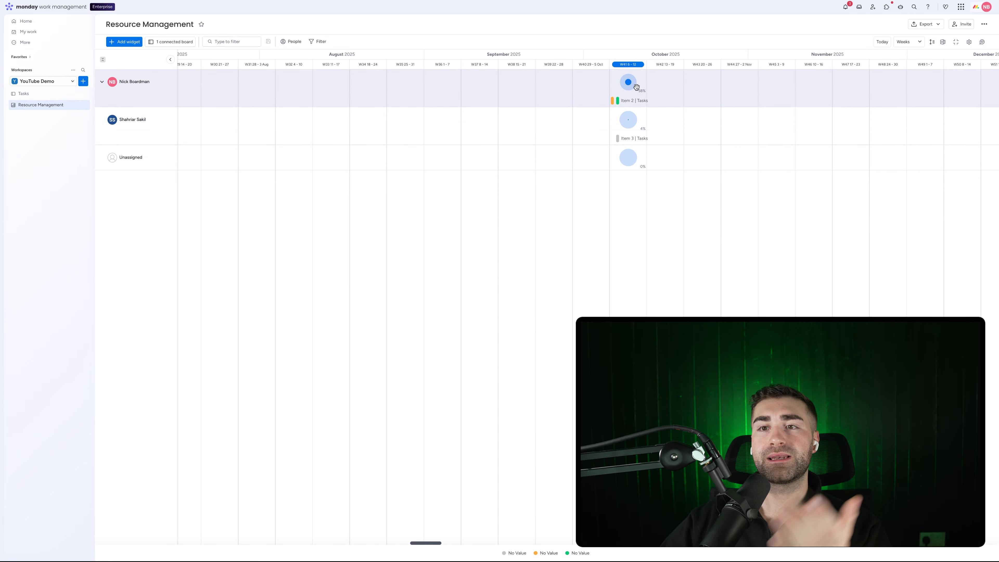
pyautogui.moveTo(628, 82)
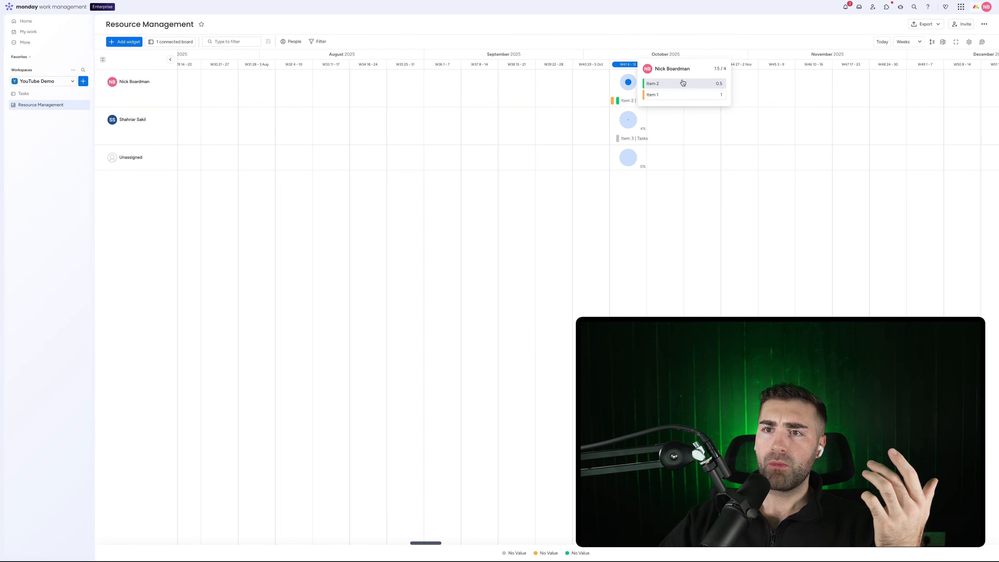
pyautogui.moveTo(714, 69); pyautogui.dragTo(719, 69)
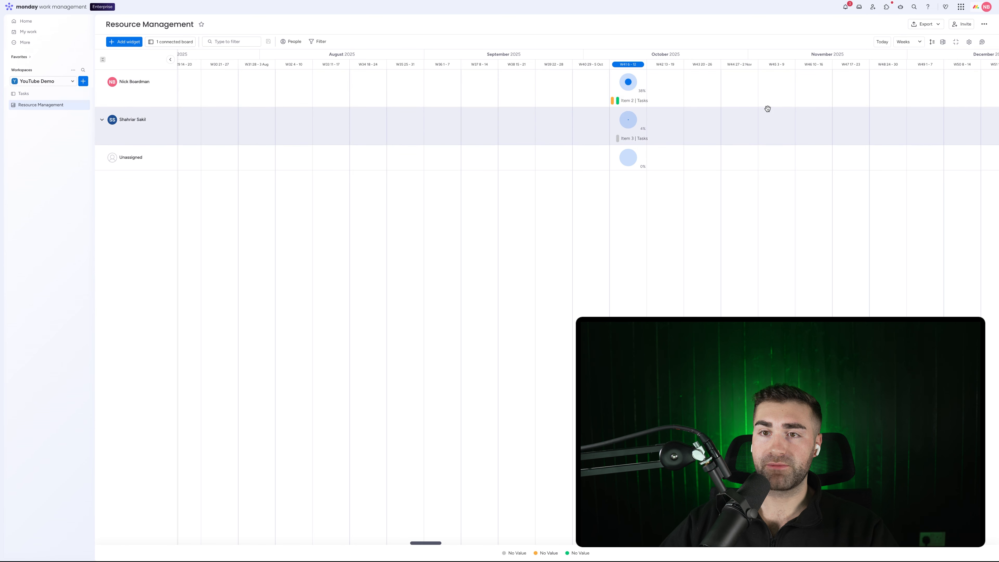
# - Set Effort (Days) to 2 for both Item 1 and Item 2 on the Tasks board, and check the first person's weekly workload on the dashboard
pyautogui.click(43, 95)
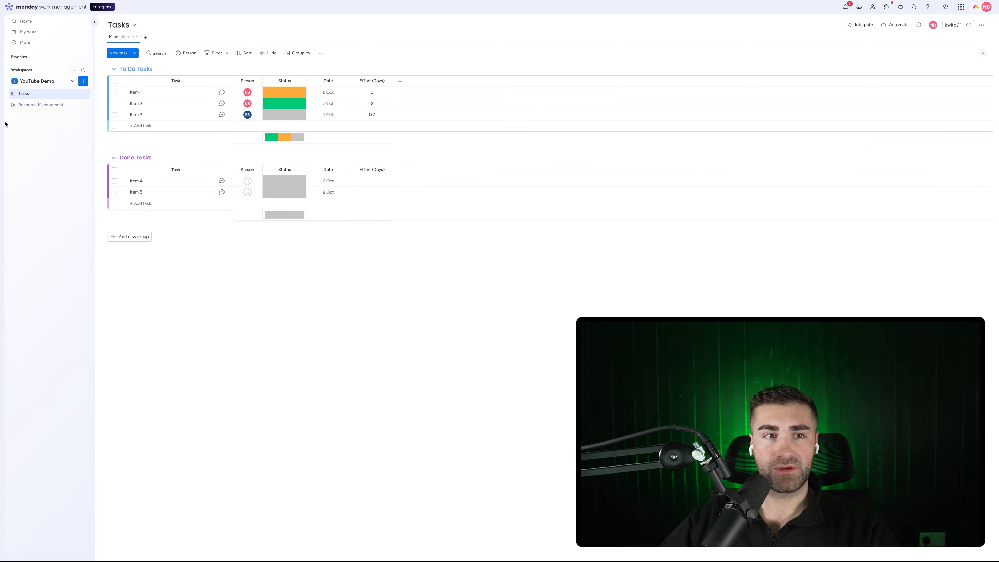
pyautogui.click(13, 105)
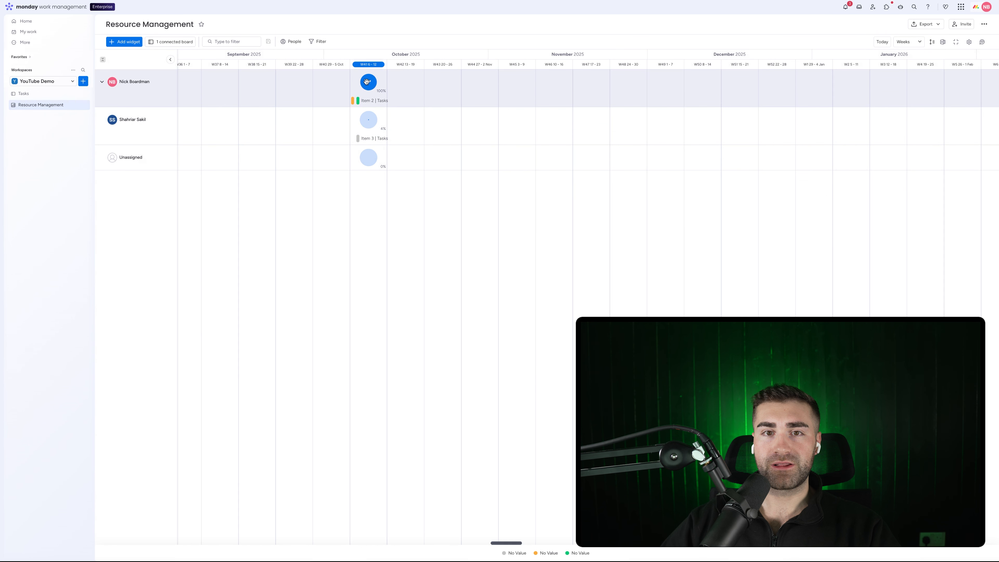
pyautogui.moveTo(366, 81)
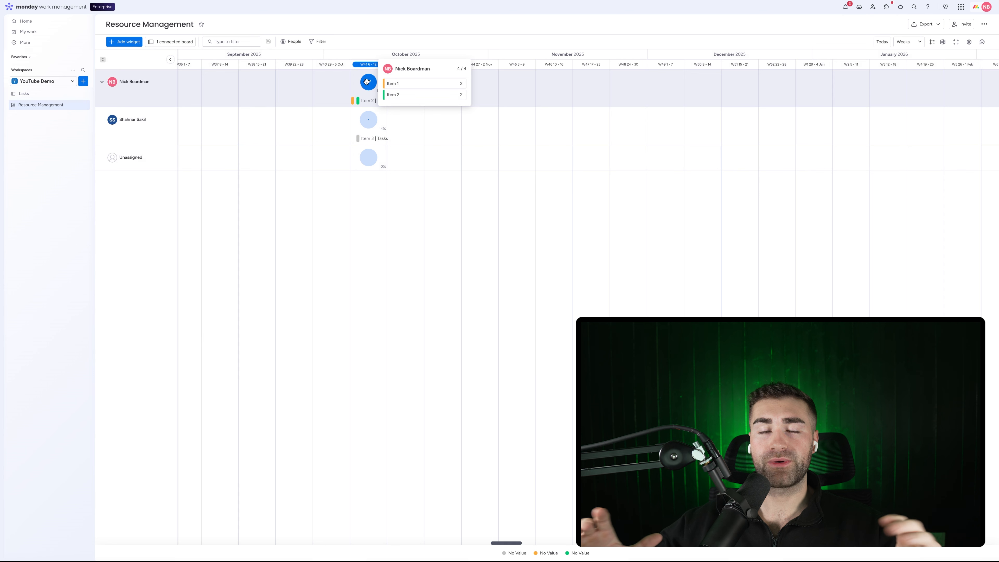